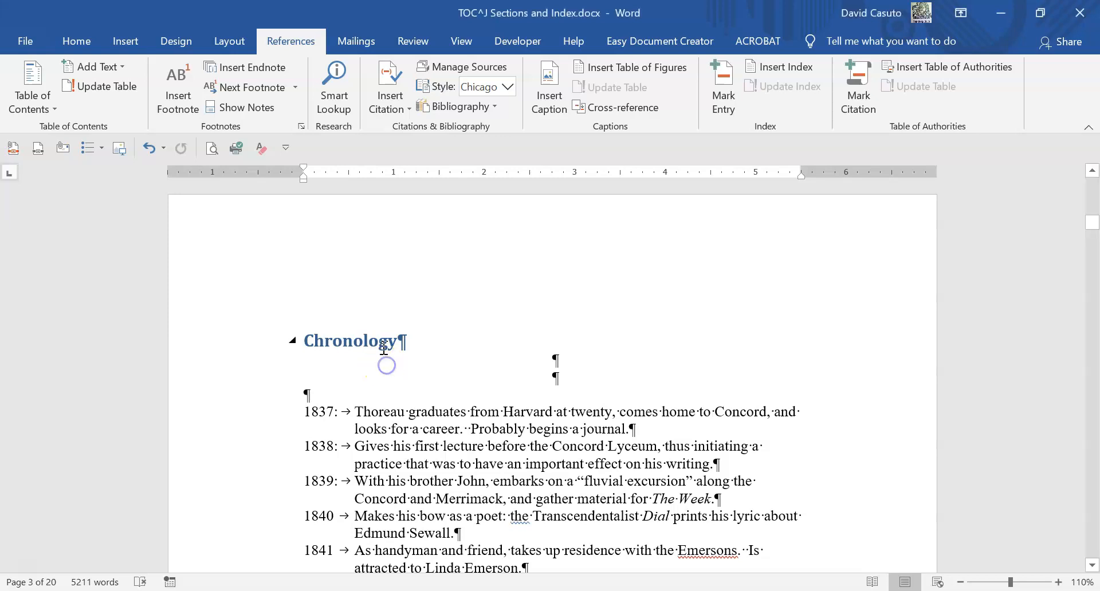
Step: Try switching the pages to landscape orientation from within the Where I lived text and undo the orientation change
scroll(382, 369, "down", 5)
scroll(382, 370, "down", 12)
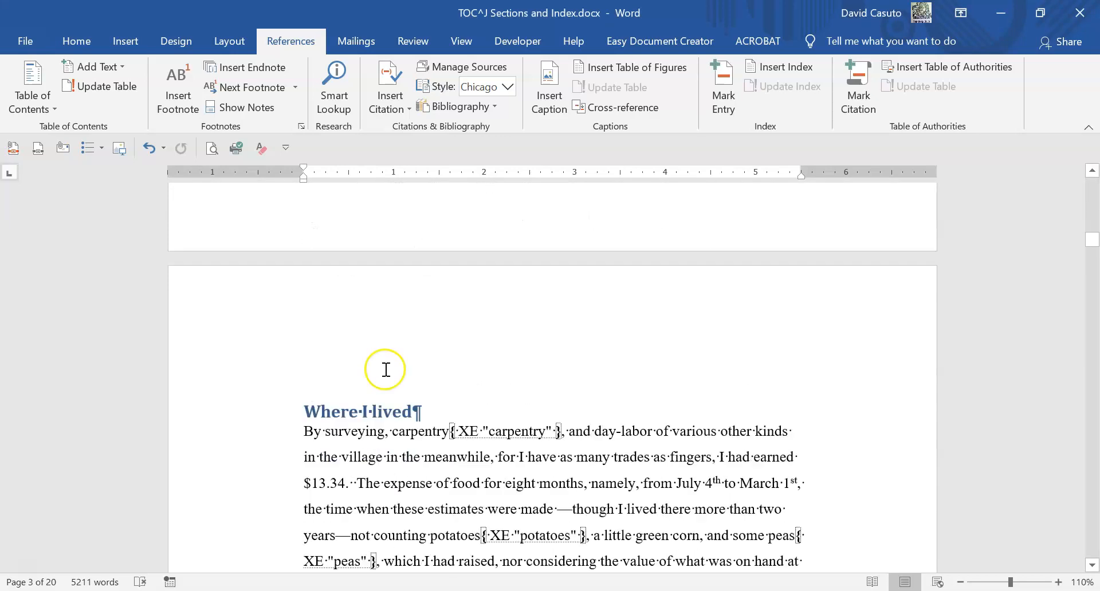
left_click(382, 369)
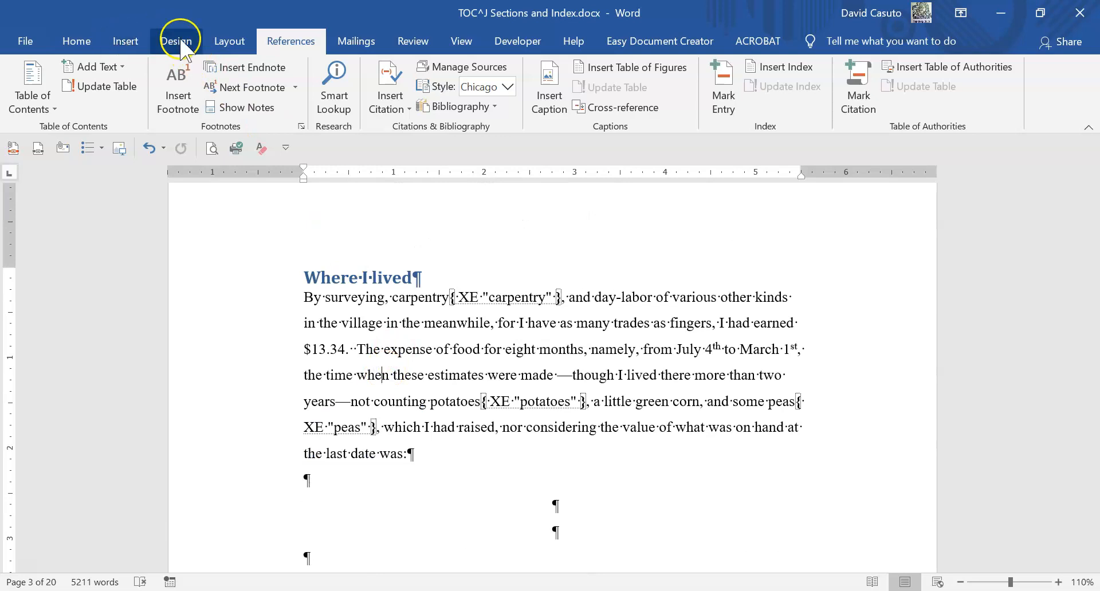
left_click(221, 41)
left_click(89, 94)
left_click(109, 172)
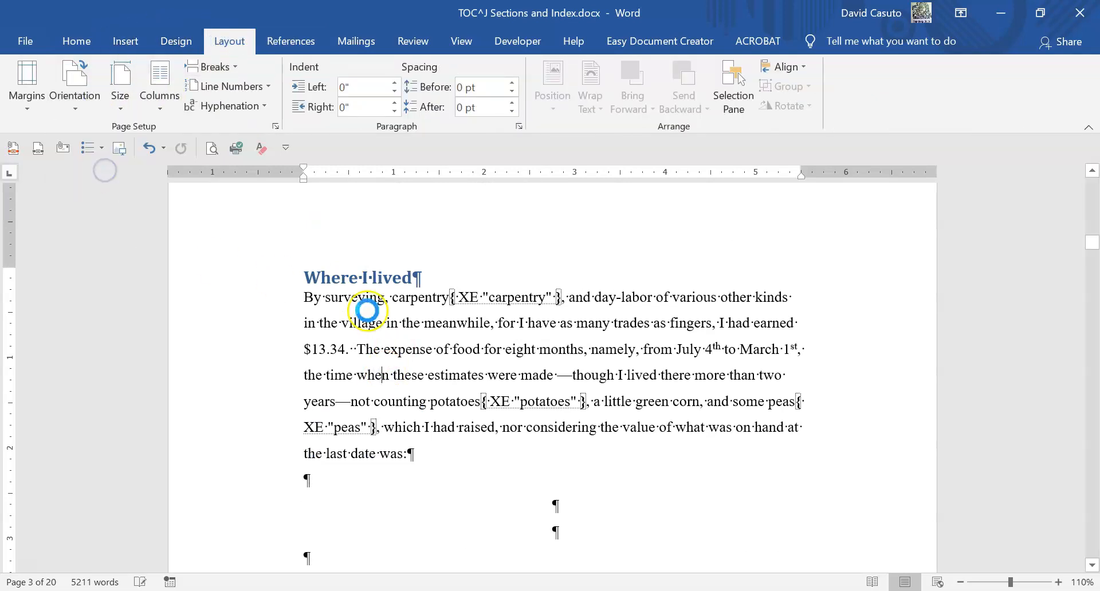
scroll(294, 494, "up", 18)
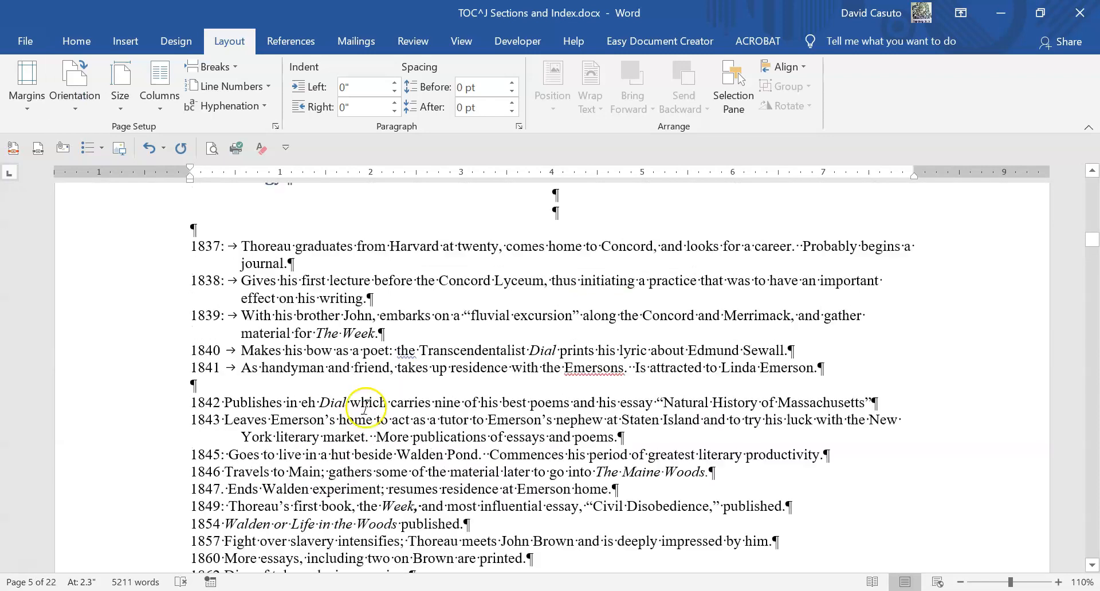
scroll(400, 341, "down", 15)
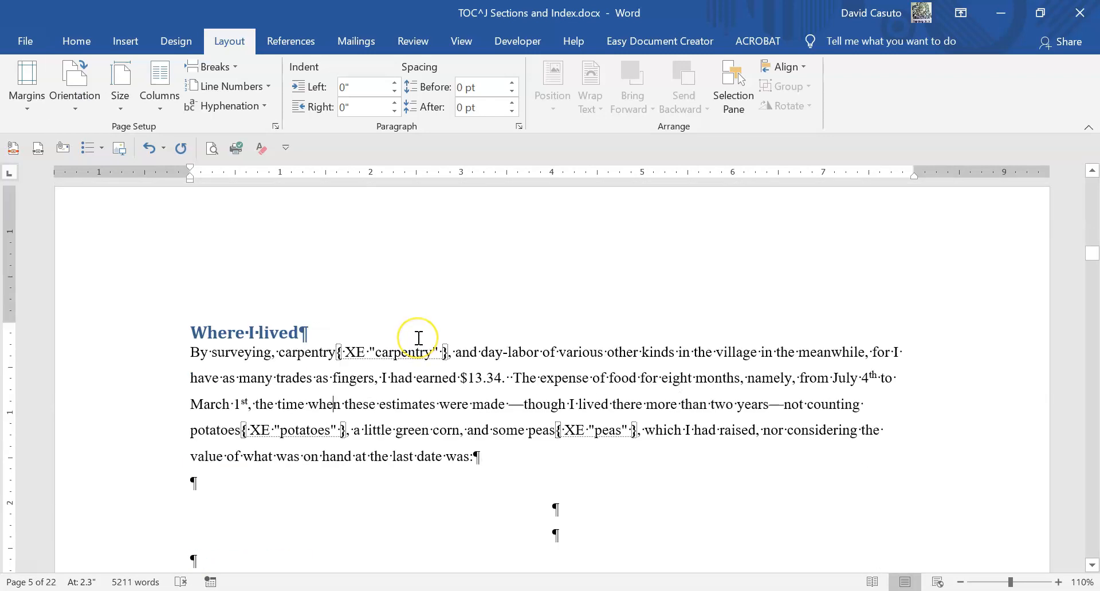
key("ctrl+z")
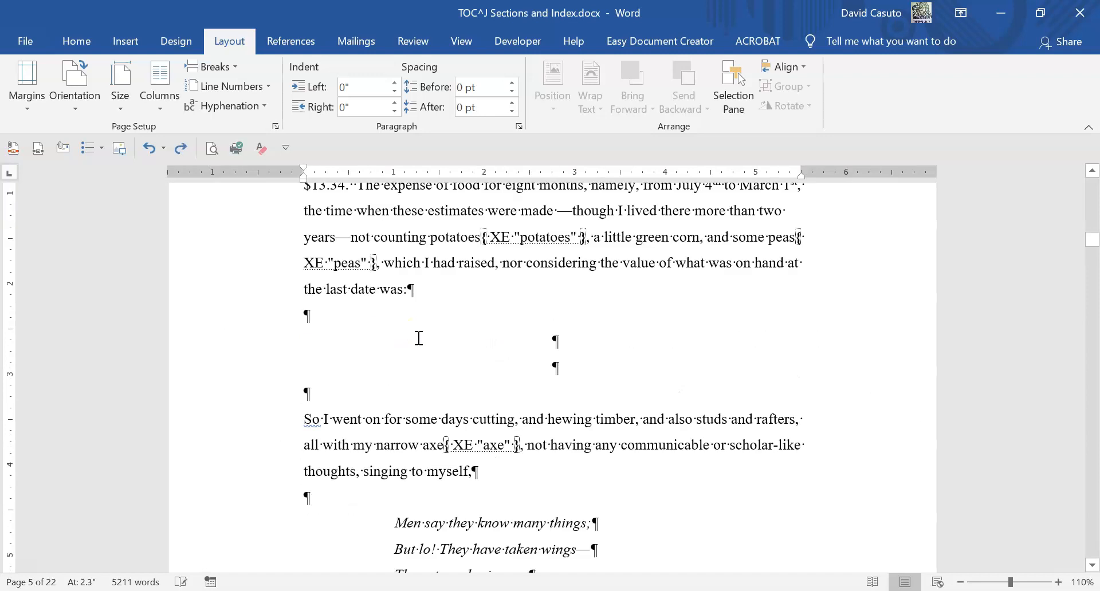
Step: Insert a page break directly before the Where I lived heading
scroll(419, 334, "down", 5)
scroll(419, 334, "down", 5)
scroll(421, 318, "up", 3)
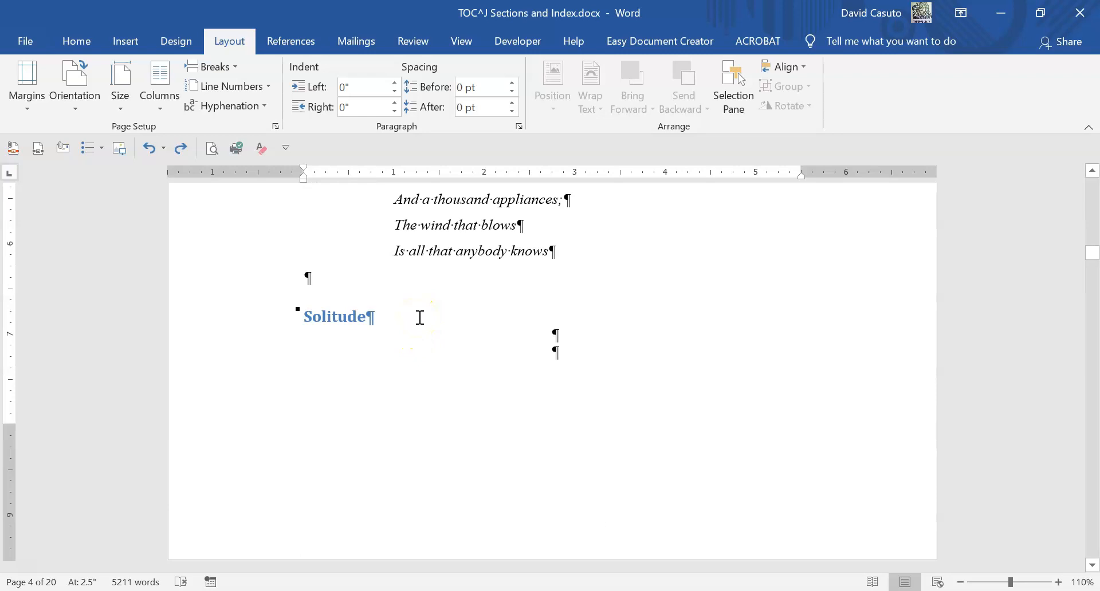
scroll(420, 318, "up", 3)
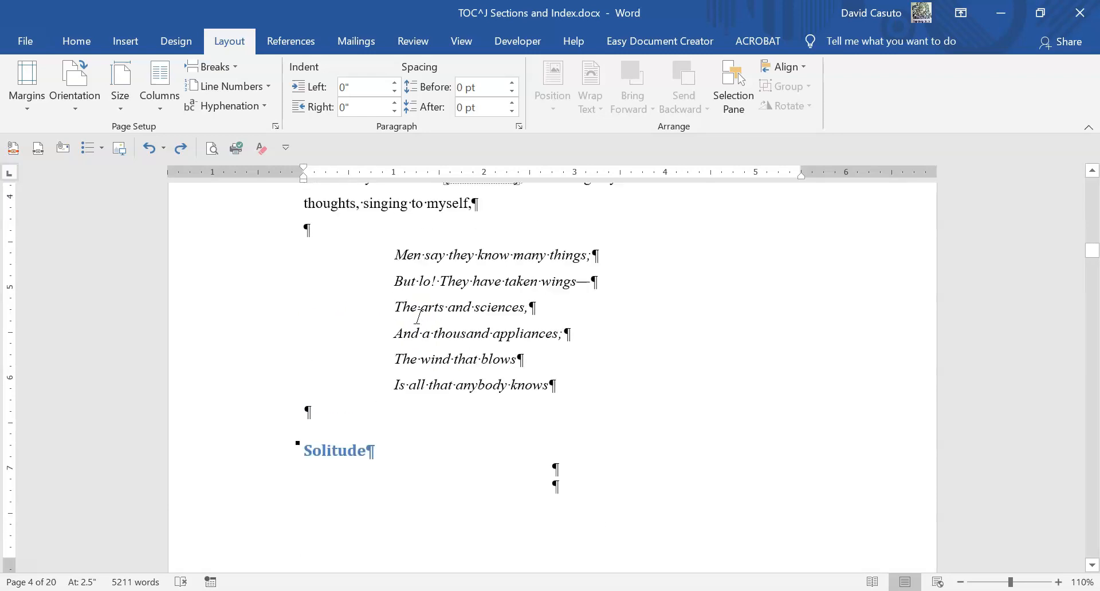
scroll(419, 317, "up", 4)
scroll(420, 317, "up", 7)
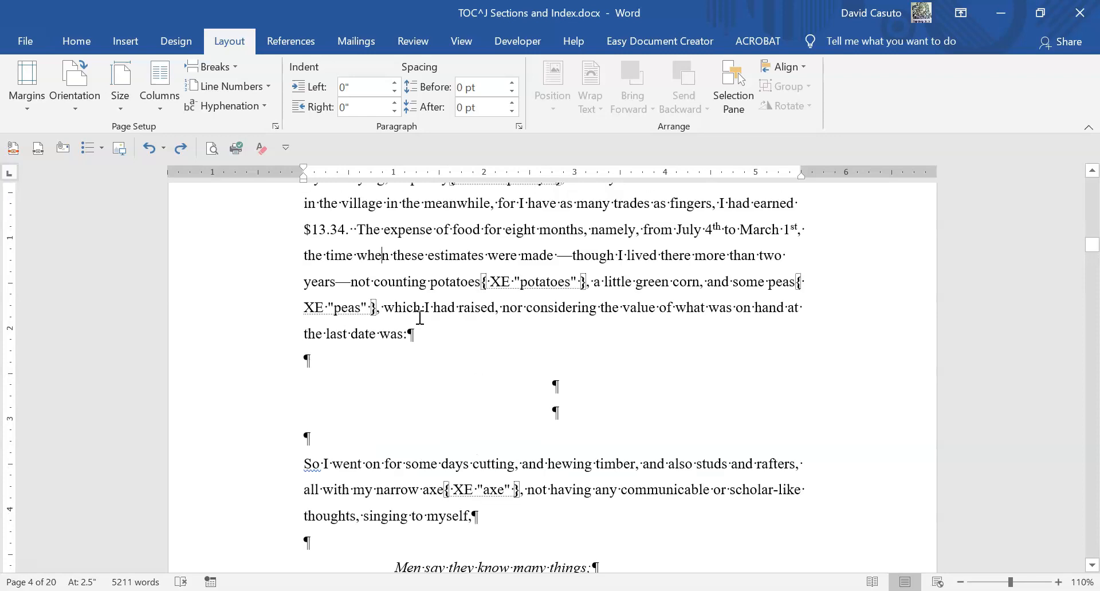
left_click(304, 335)
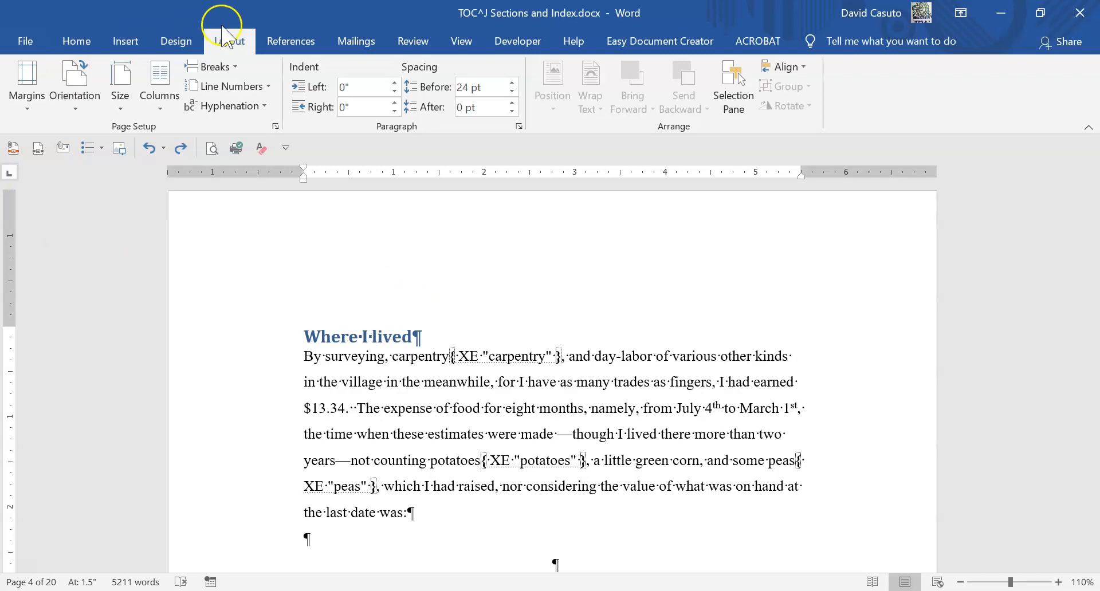
left_click(221, 67)
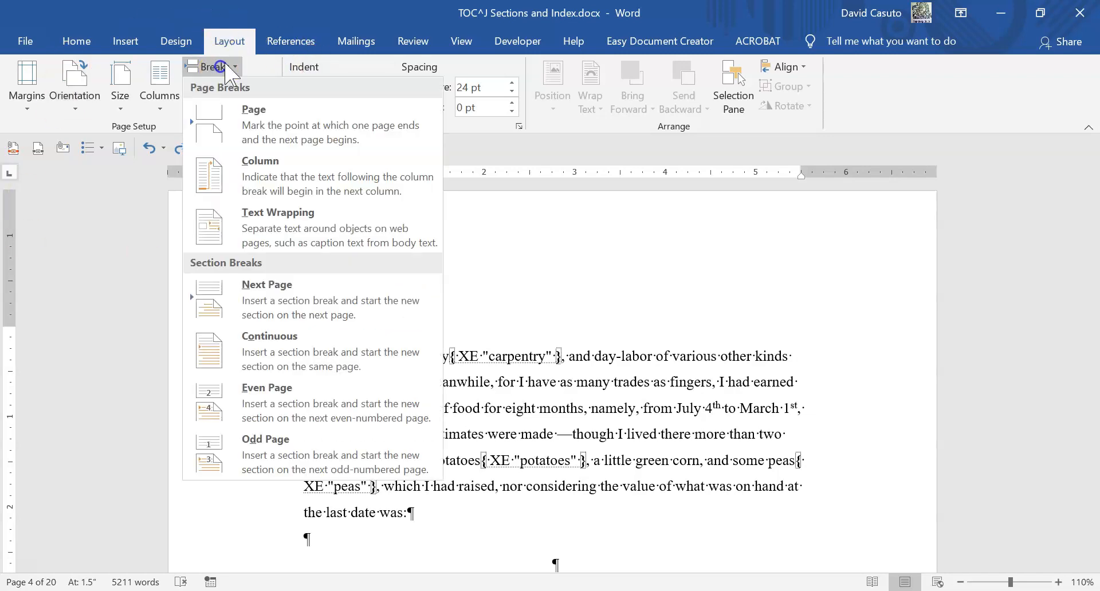
left_click(267, 135)
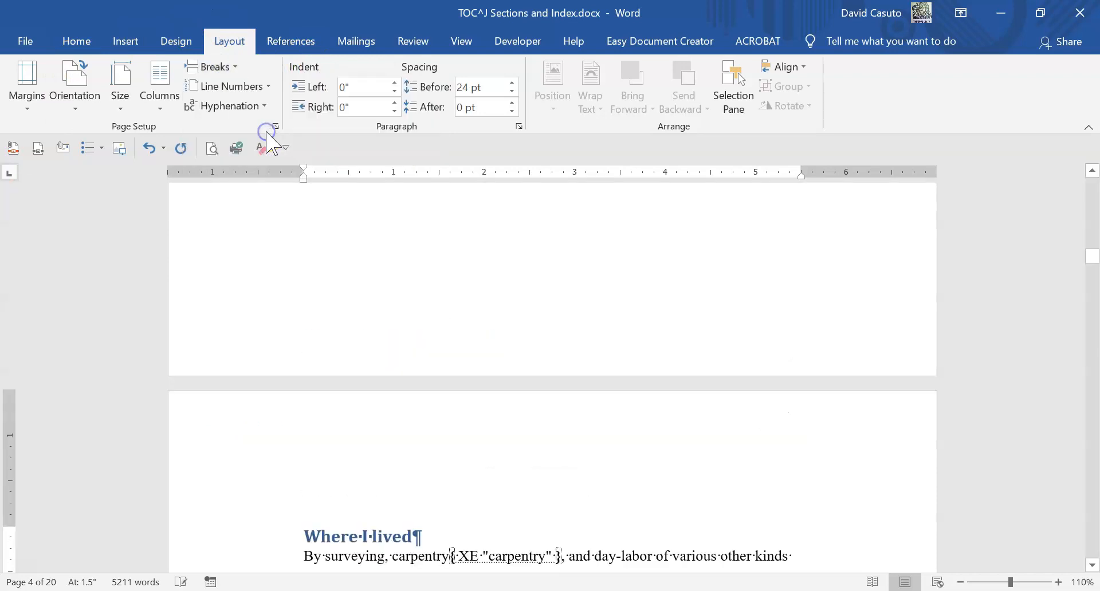
Step: Insert a Continuous section break directly before the page break on the blank page preceding Where I lived
scroll(387, 368, "up", 10)
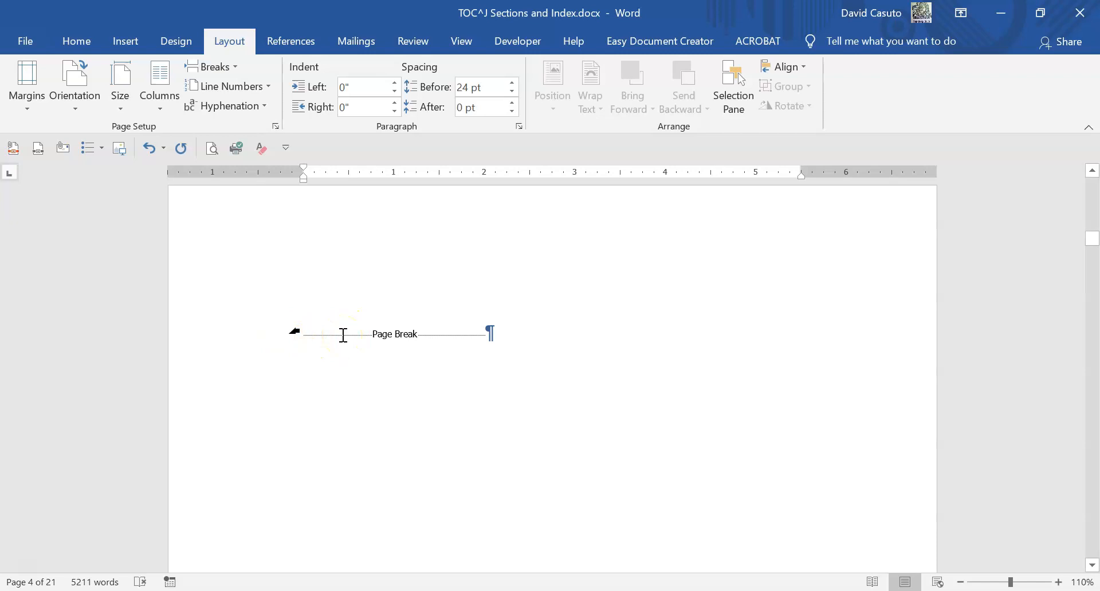
left_click(304, 338)
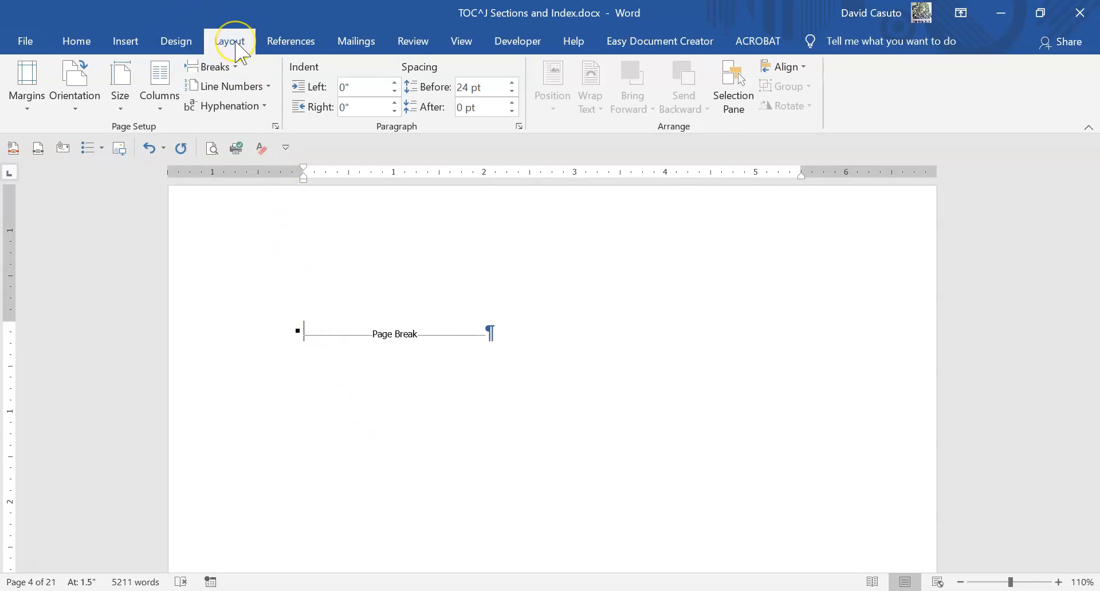
left_click(215, 67)
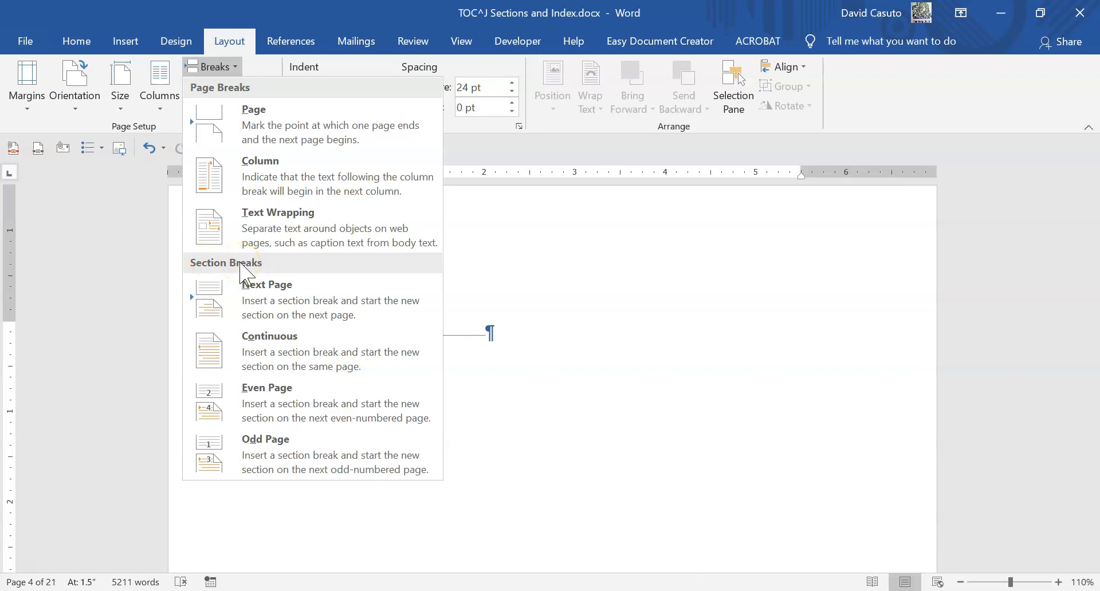
left_click(265, 362)
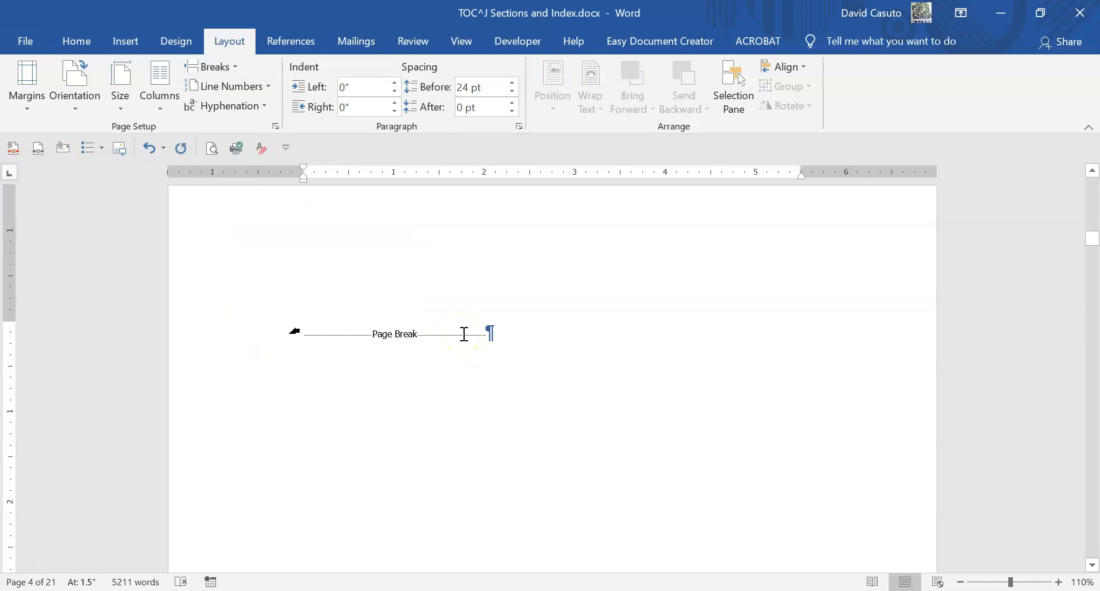
scroll(428, 346, "up", 11)
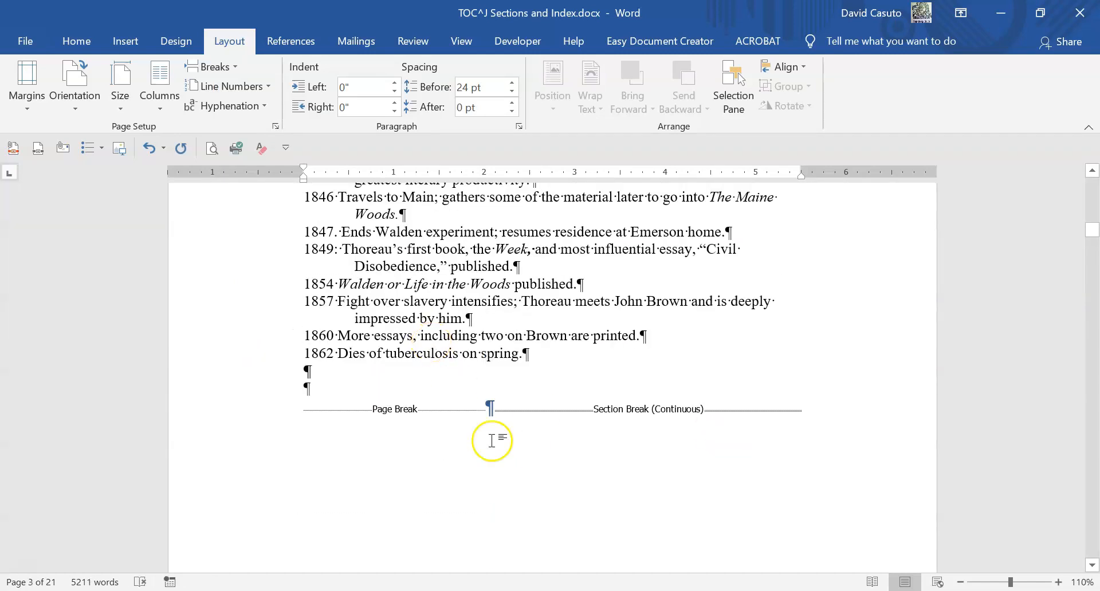
scroll(492, 441, "down", 1)
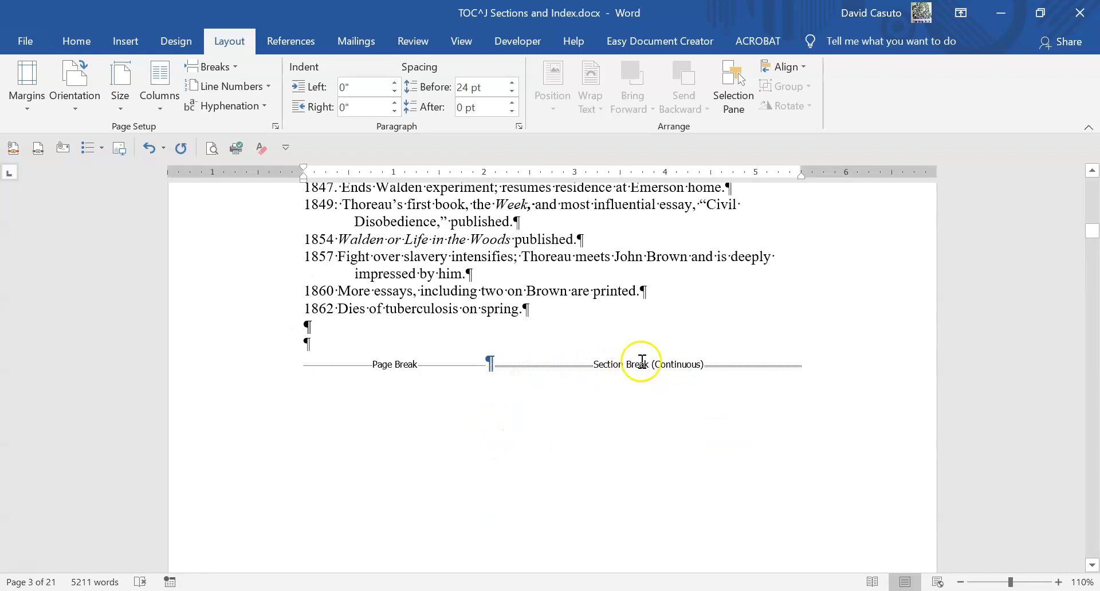
scroll(610, 373, "down", 8)
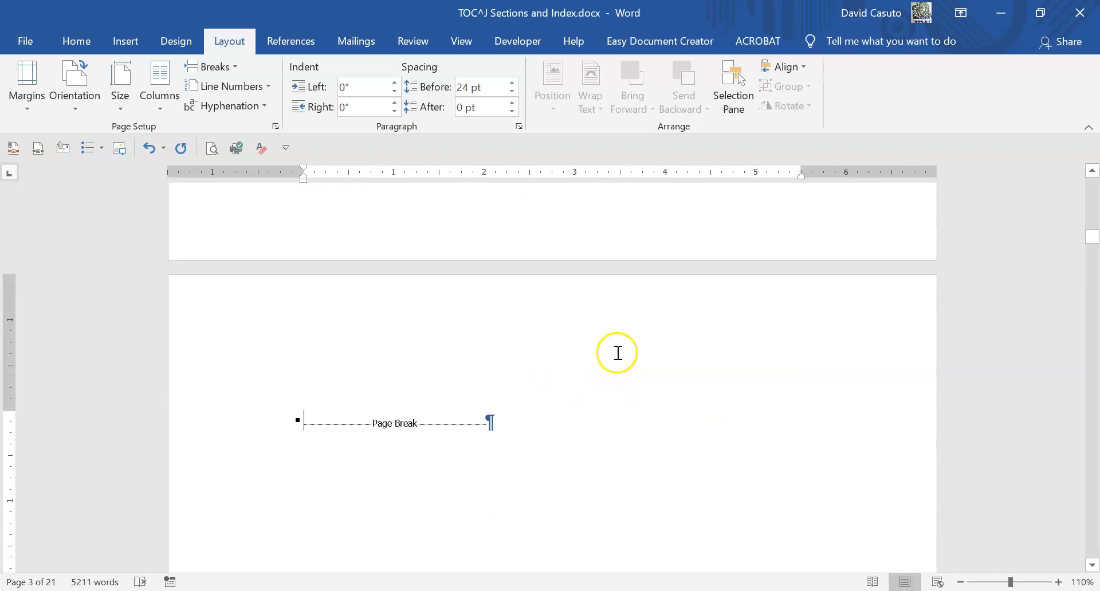
Step: Set the orientation of the new section, starting at the page break on the blank page, to Landscape
scroll(618, 353, "down", 4)
left_click(302, 243)
left_click(310, 245)
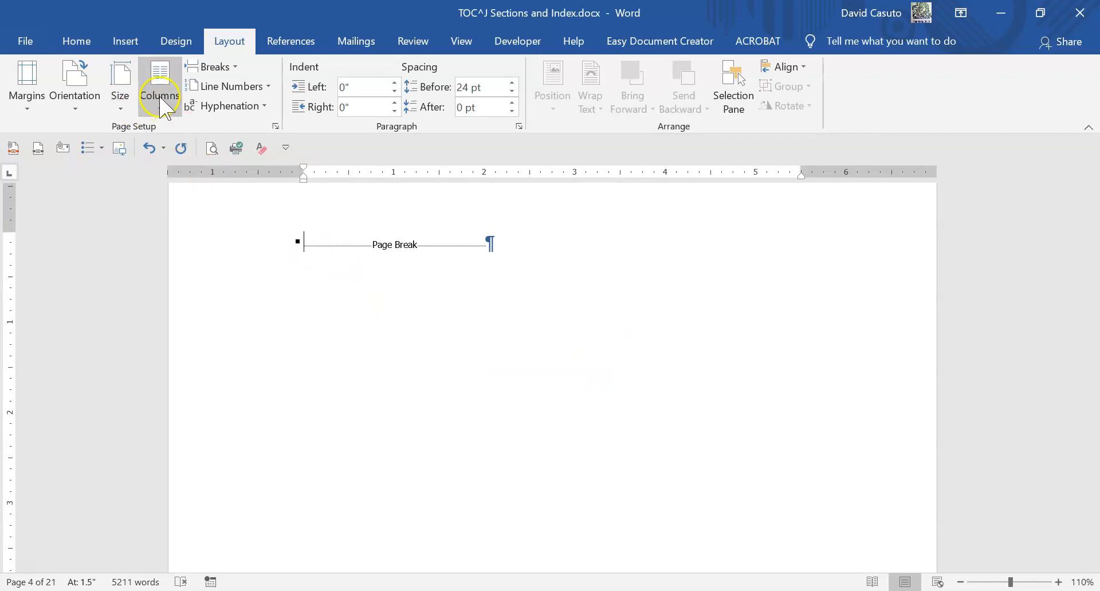
left_click(72, 94)
left_click(92, 173)
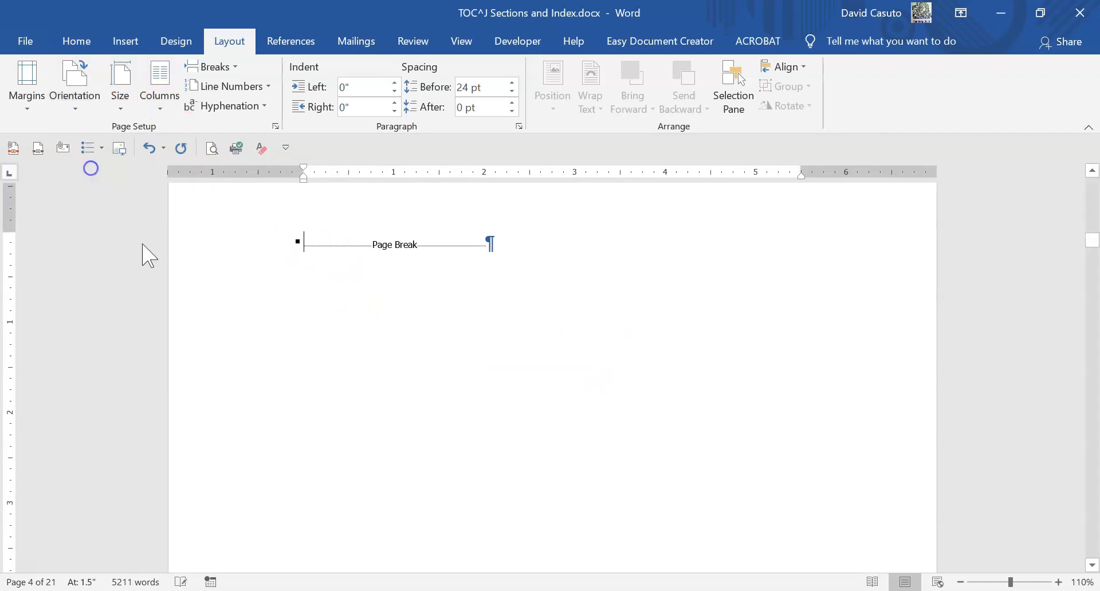
Step: Examine the page orientation before and after the section break, from the end of the Chronology through Where I lived
scroll(352, 318, "up", 5)
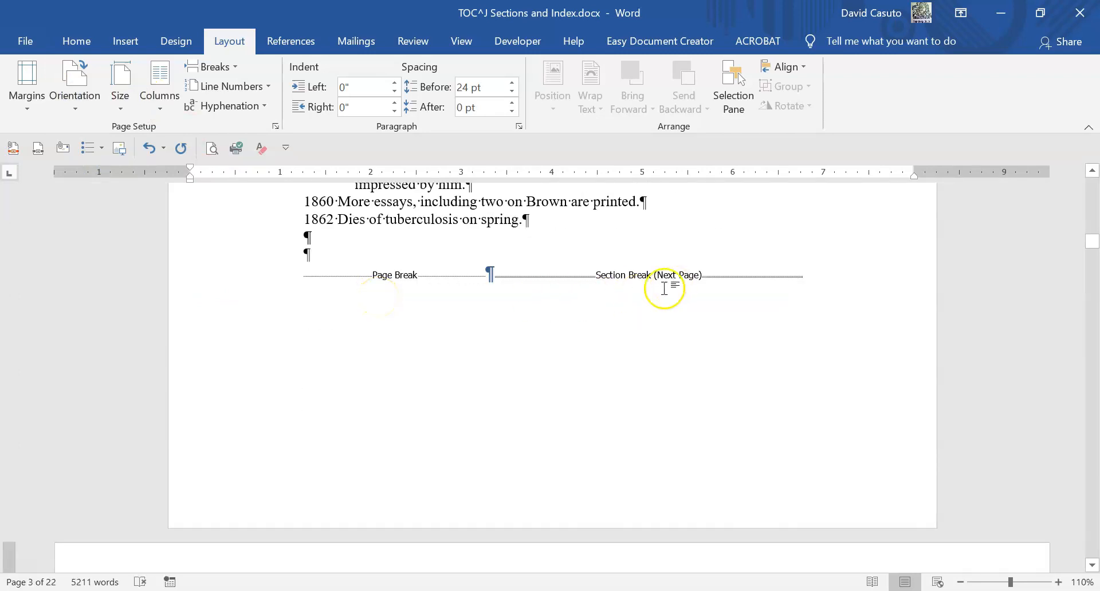
scroll(614, 290, "down", 1)
scroll(614, 290, "down", 5)
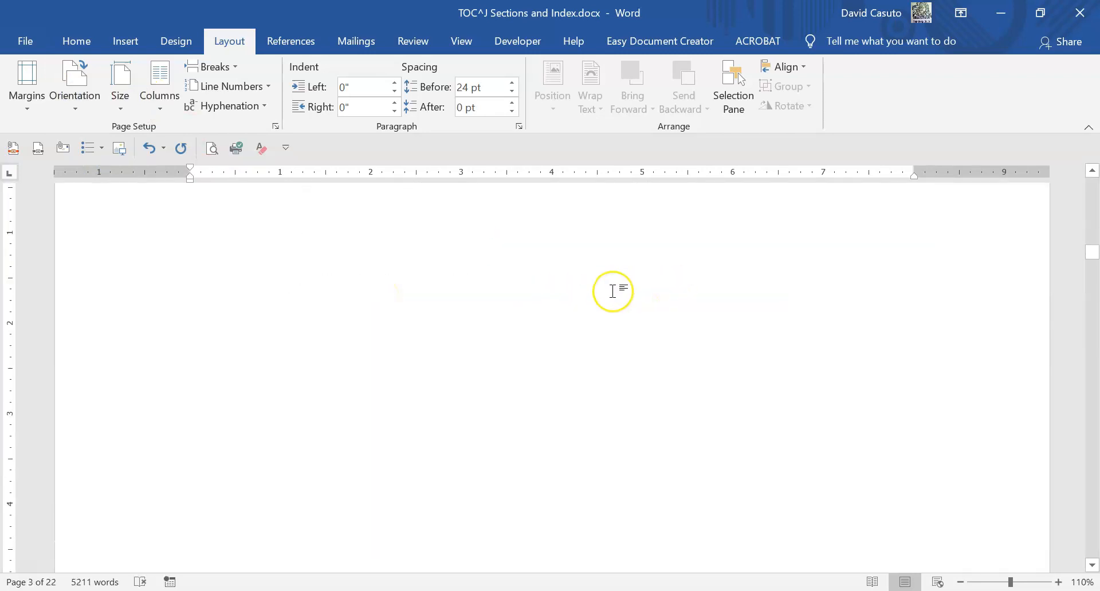
scroll(613, 291, "down", 7)
scroll(417, 376, "up", 14)
scroll(405, 368, "up", 7)
scroll(405, 367, "down", 7)
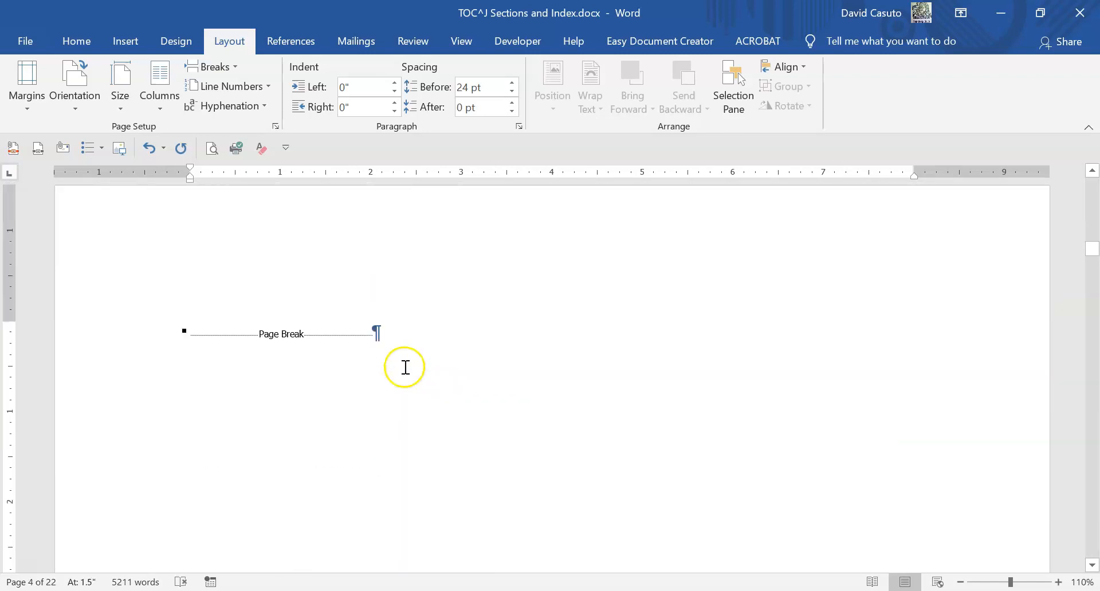
scroll(400, 372, "up", 6)
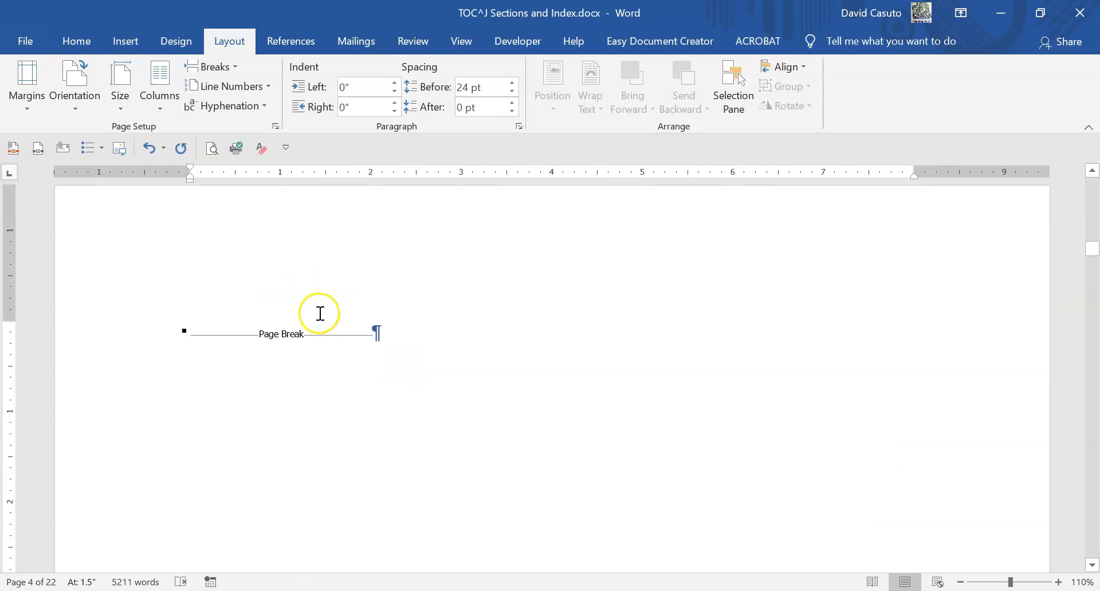
scroll(319, 319, "down", 10)
scroll(286, 424, "down", 6)
scroll(274, 441, "up", 10)
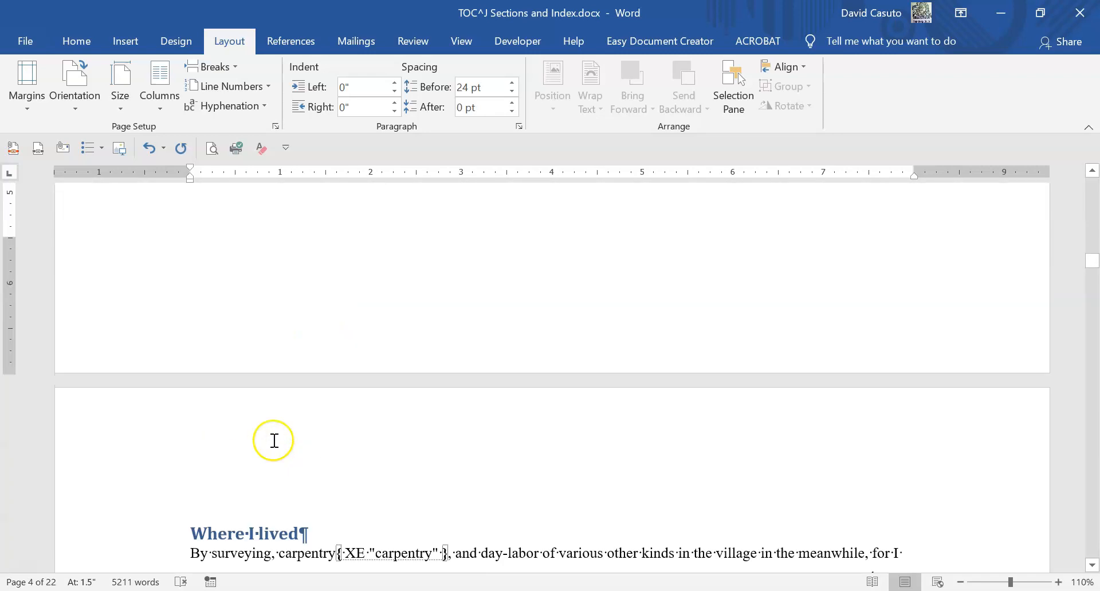
scroll(273, 440, "up", 3)
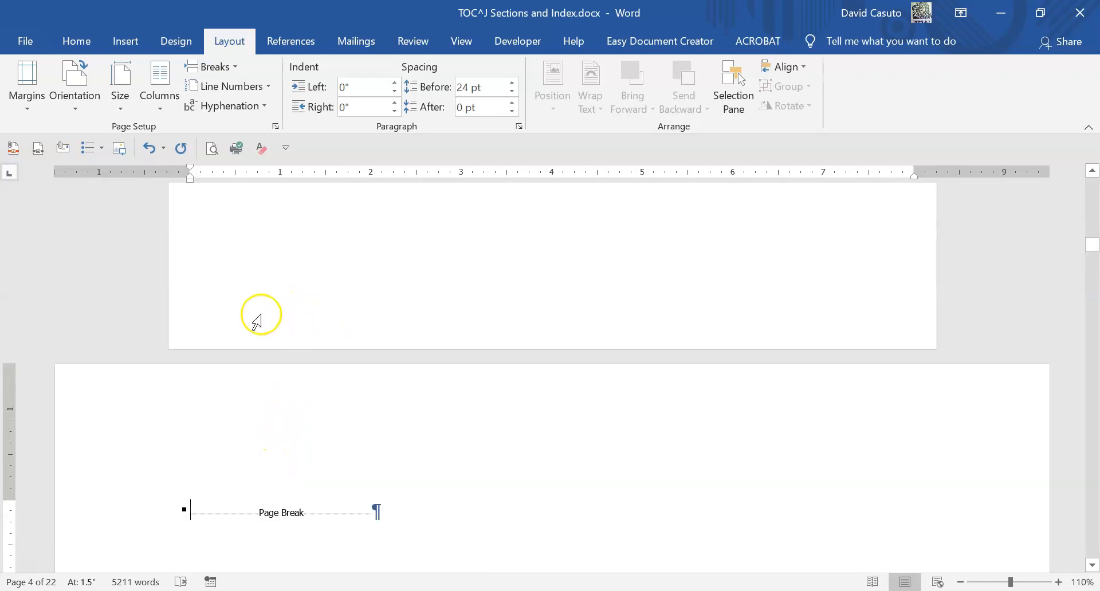
Step: Open the footer area on the Chronology page, compare the section labels across the following pages, and return to the body text
left_click(315, 314)
double_click(314, 315)
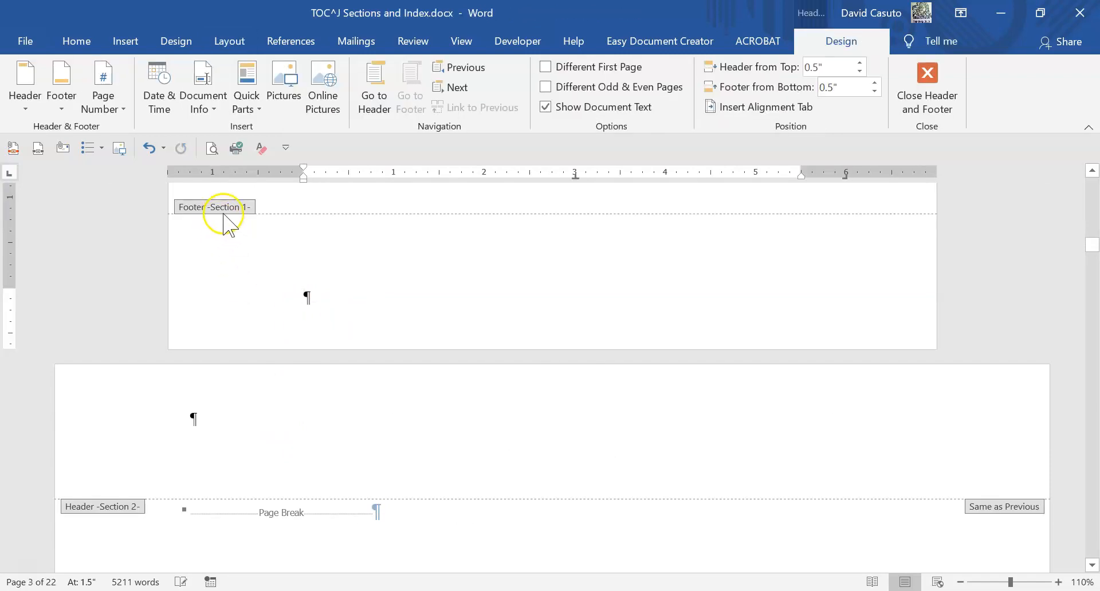
scroll(211, 433, "down", 2)
scroll(138, 424, "down", 2)
scroll(186, 417, "up", 4)
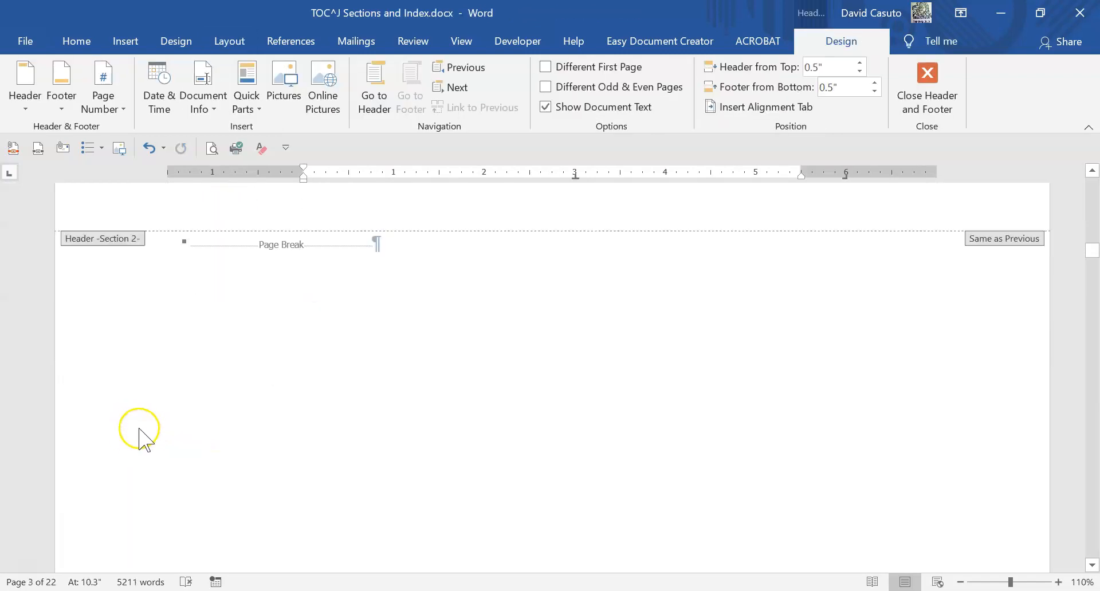
scroll(118, 330, "down", 3)
scroll(160, 438, "down", 1)
scroll(141, 413, "up", 3)
scroll(144, 417, "up", 6)
scroll(148, 417, "down", 6)
scroll(265, 430, "down", 2)
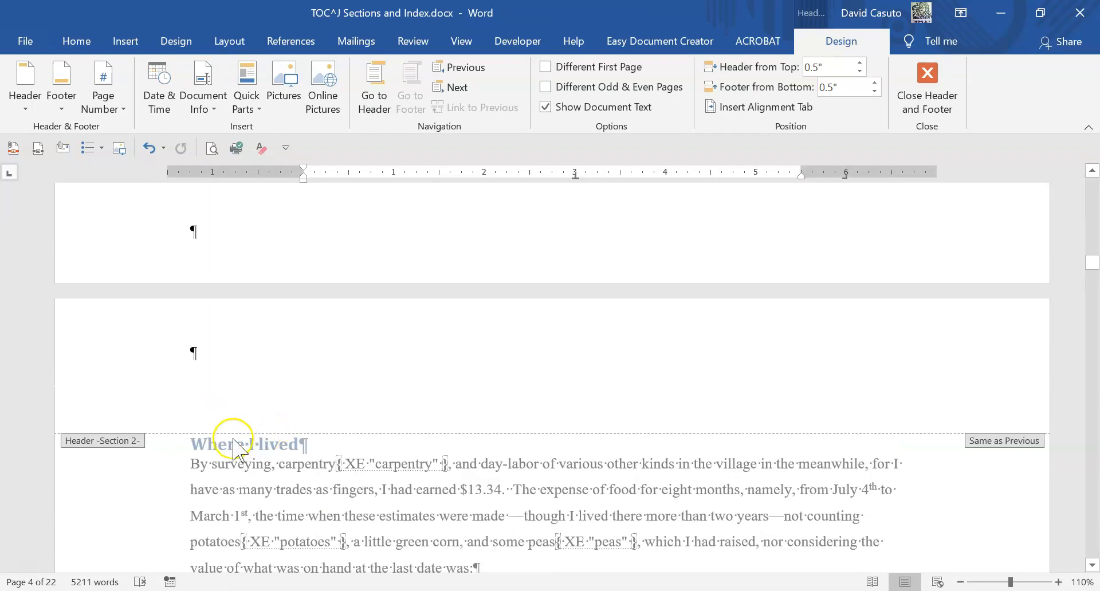
double_click(191, 449)
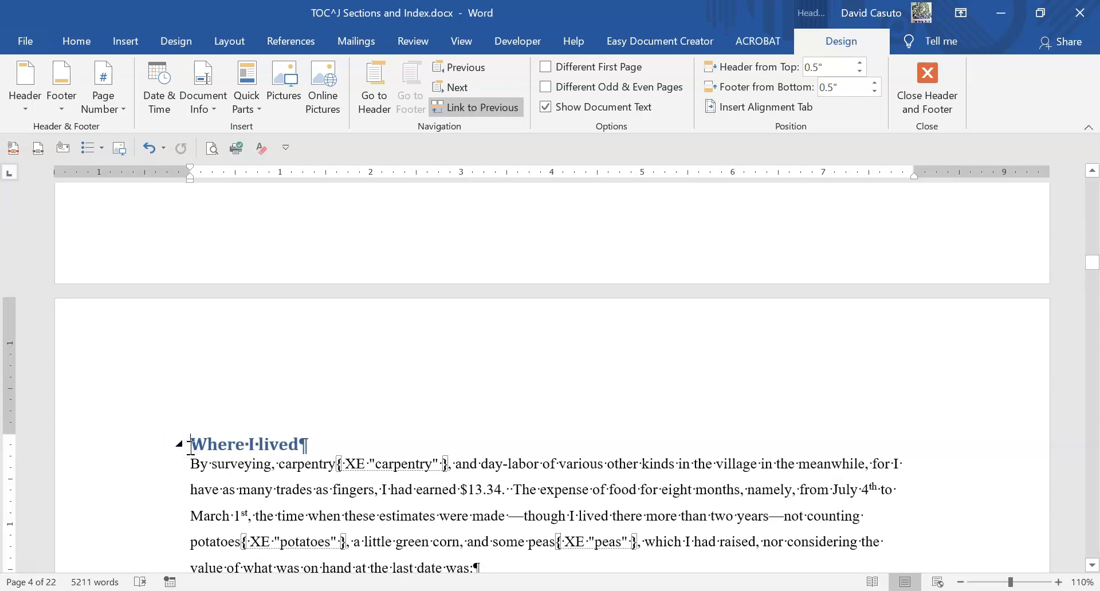
Step: Insert a Continuous section break directly before the Where I lived heading
left_click(207, 450)
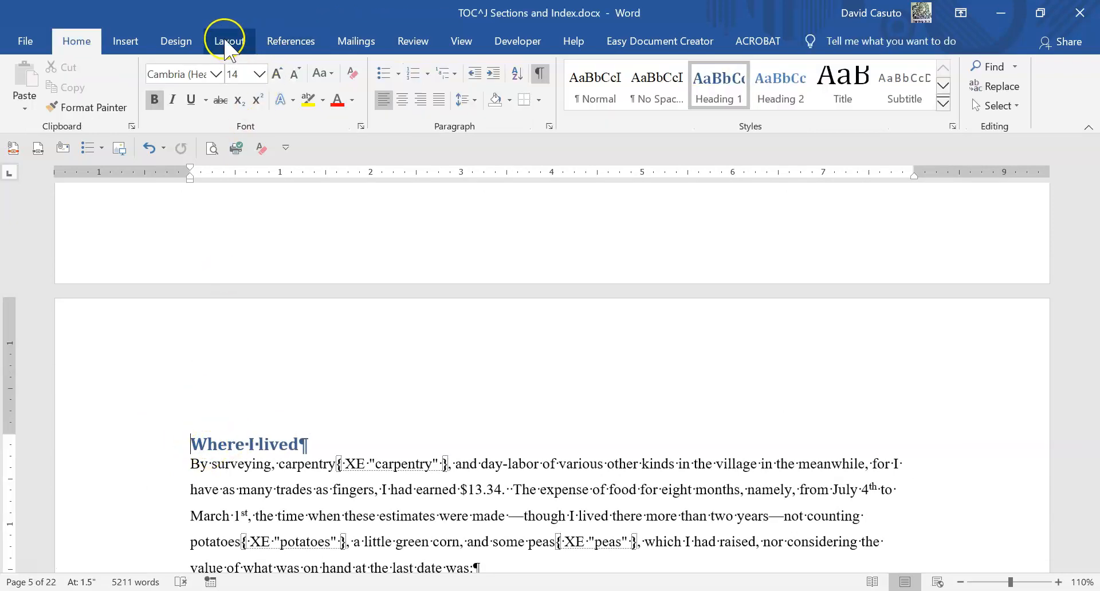
left_click(228, 41)
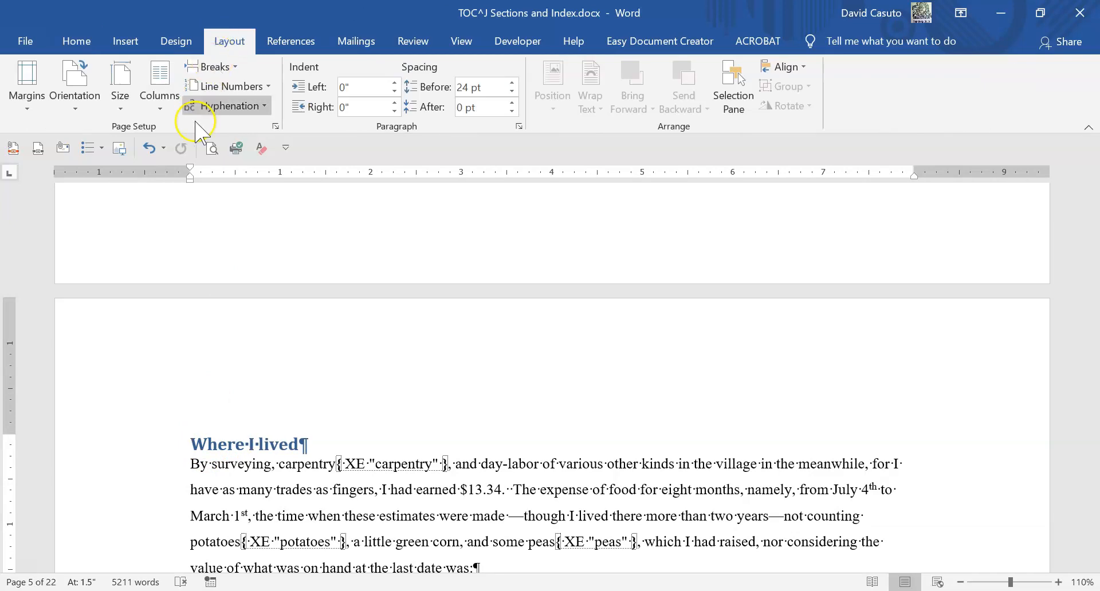
left_click(212, 66)
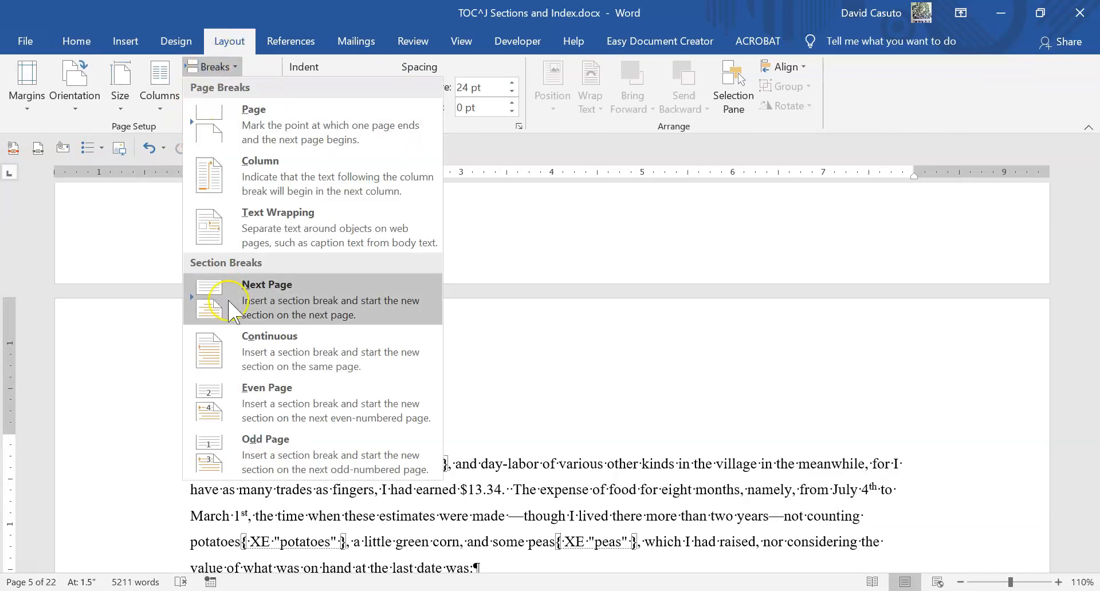
left_click(267, 360)
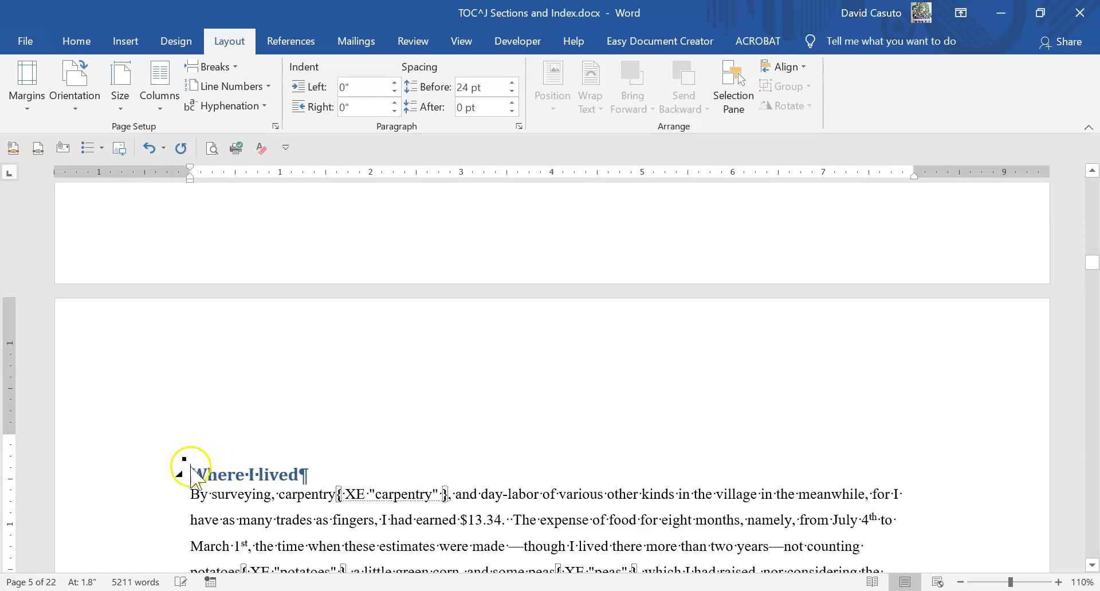
Step: Open the header area above the Where I lived heading, compare the section labels on the preceding pages, and return to the body text
double_click(245, 366)
scroll(132, 458, "up", 5)
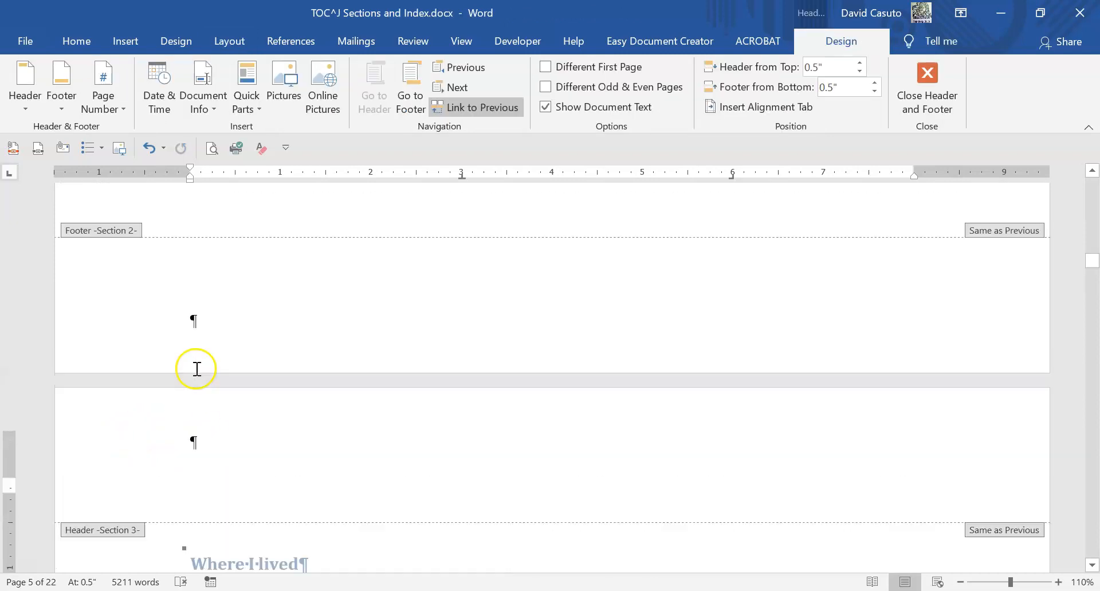
scroll(172, 326, "up", 6)
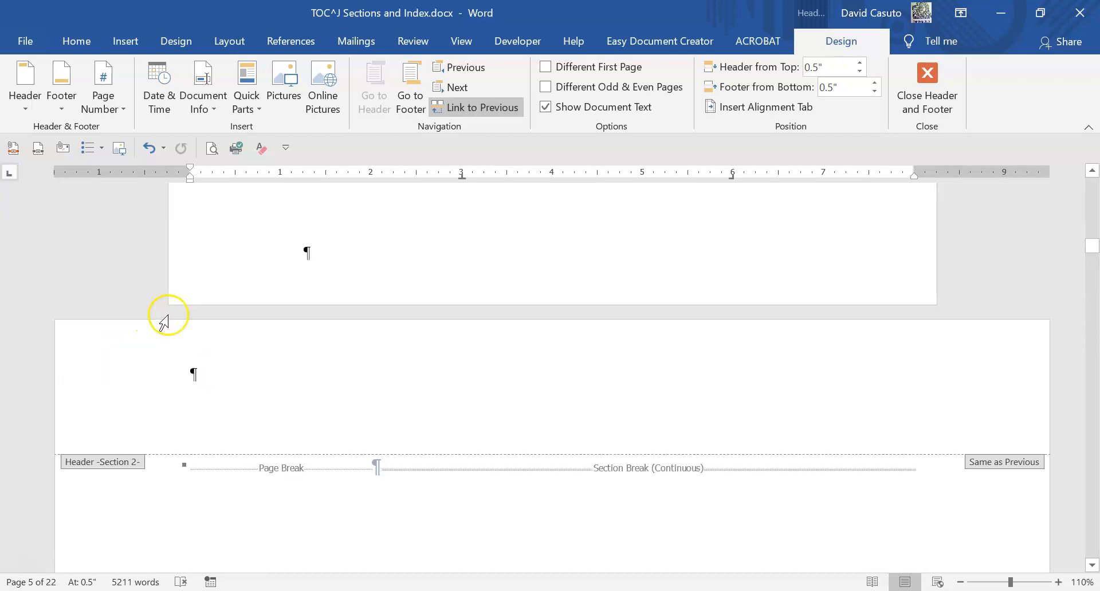
scroll(322, 344, "down", 6)
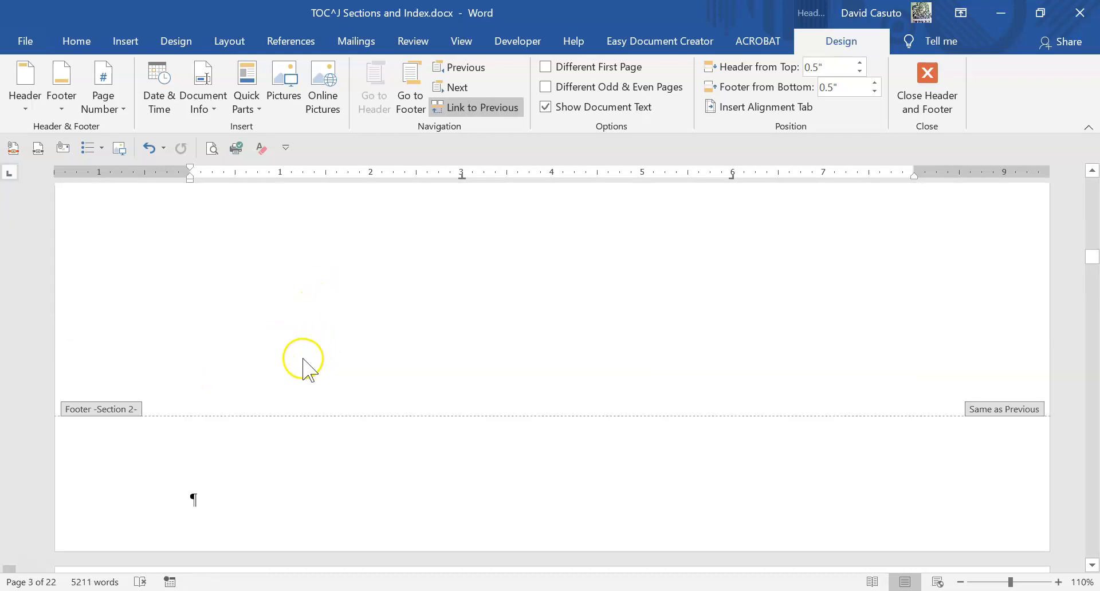
double_click(205, 400)
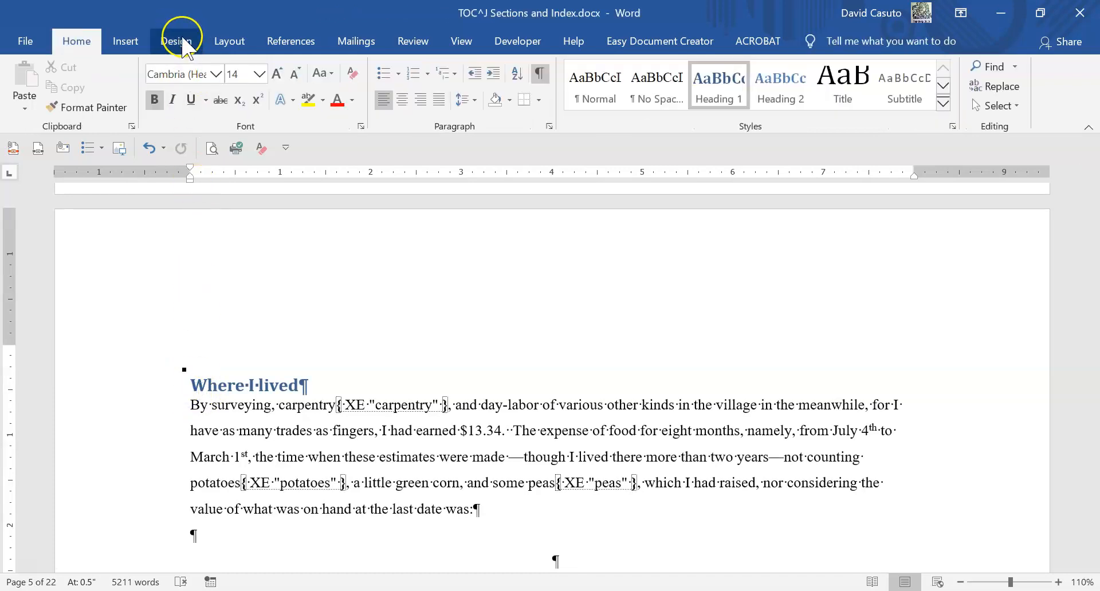
Step: Set the orientation of the section starting at the Where I lived heading to Portrait
left_click(225, 43)
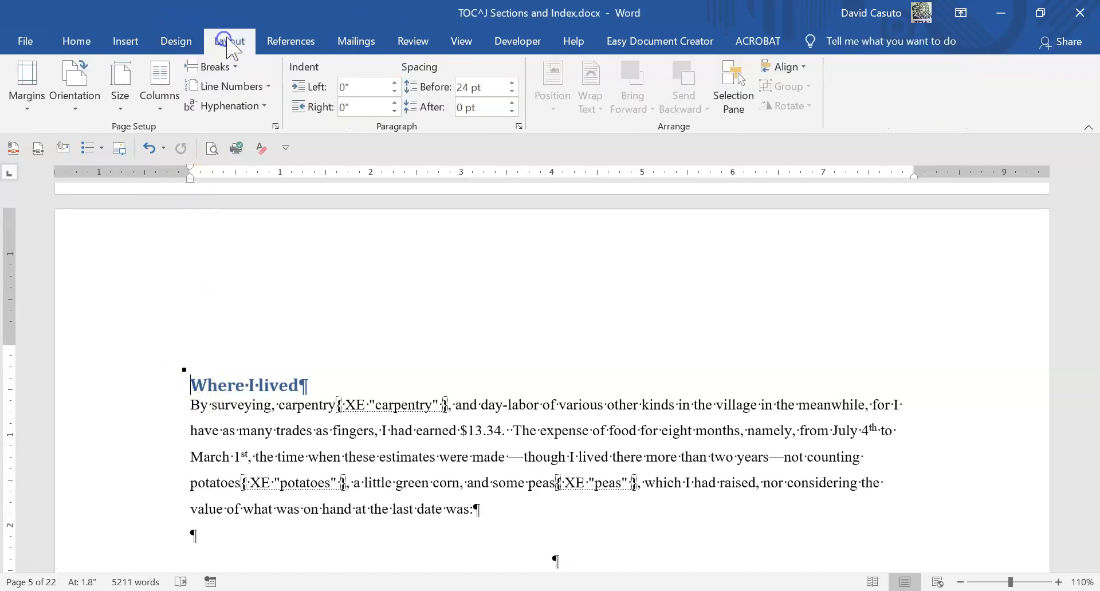
left_click(92, 101)
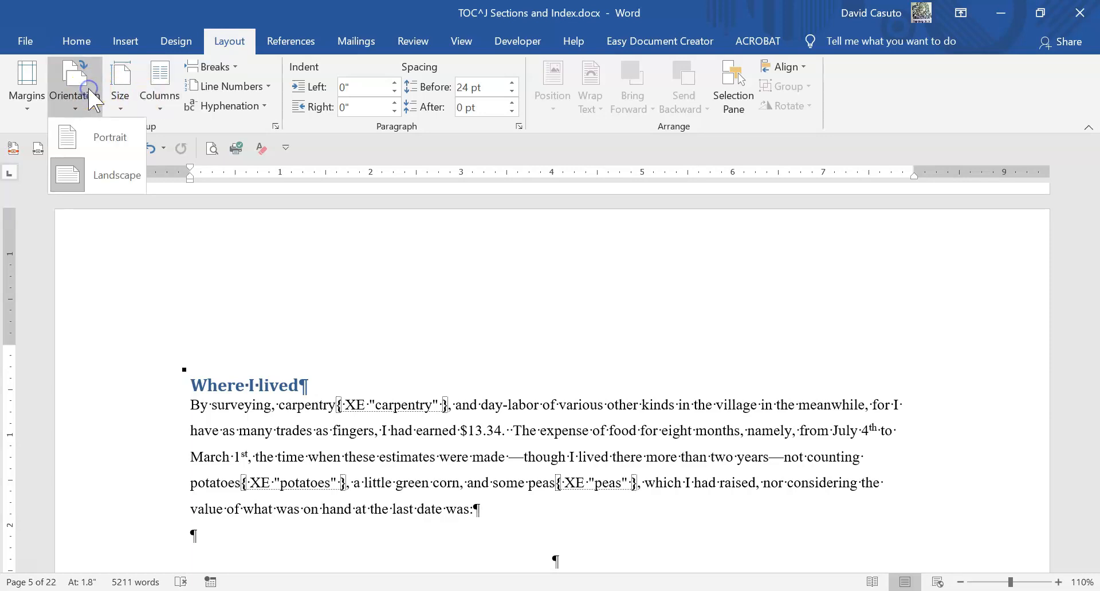
left_click(109, 145)
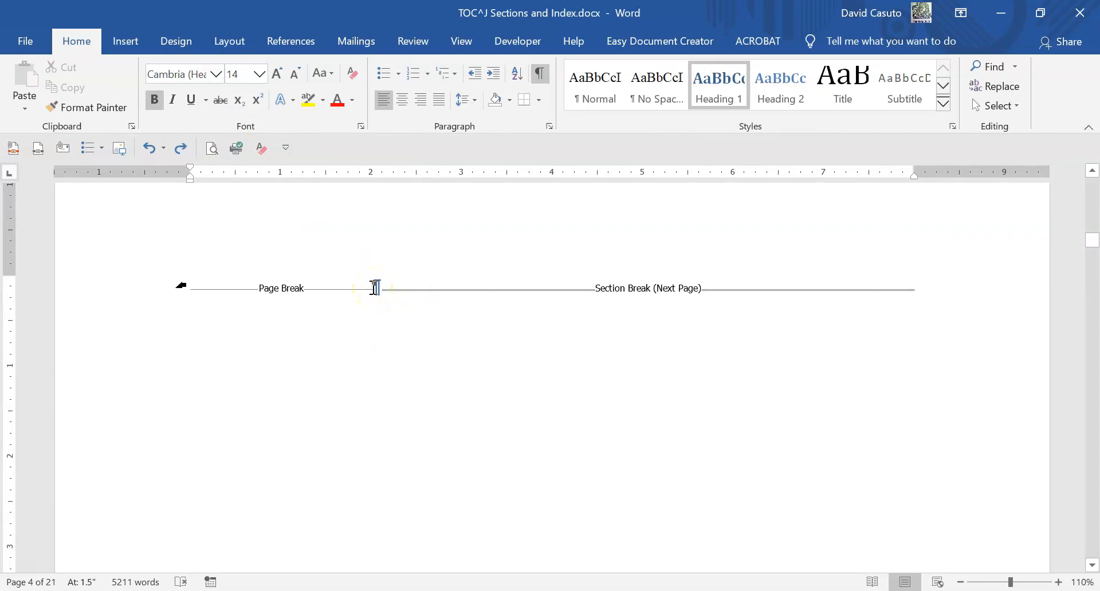
Step: Insert the Walden map JPG from the Desktop between the page break and section break, and enlarge it to about 4.73" by 8.68"
left_click(124, 42)
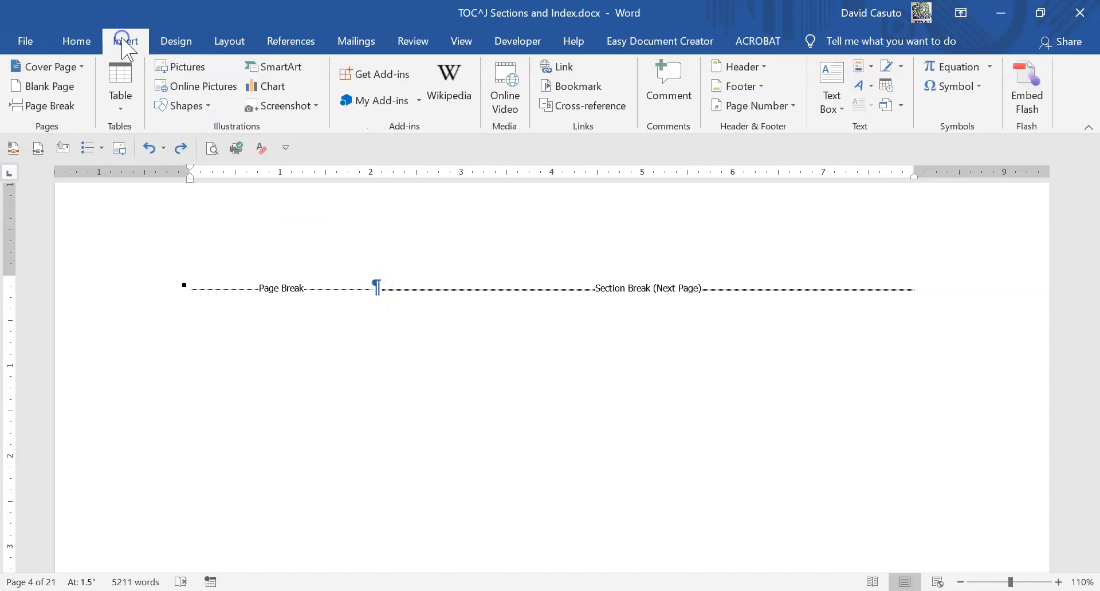
left_click(179, 67)
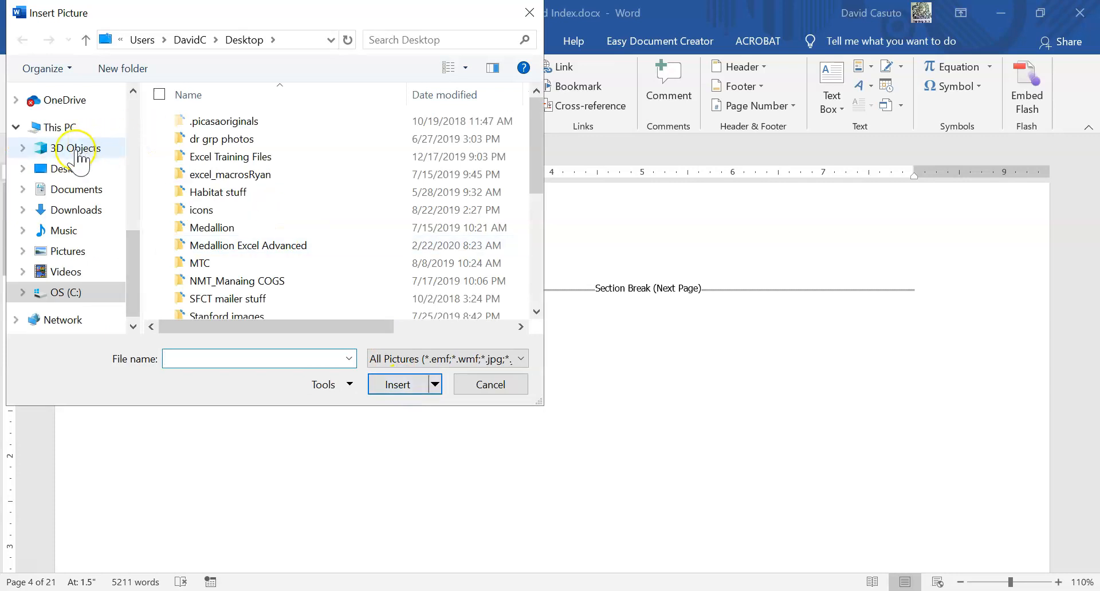
left_click(77, 168)
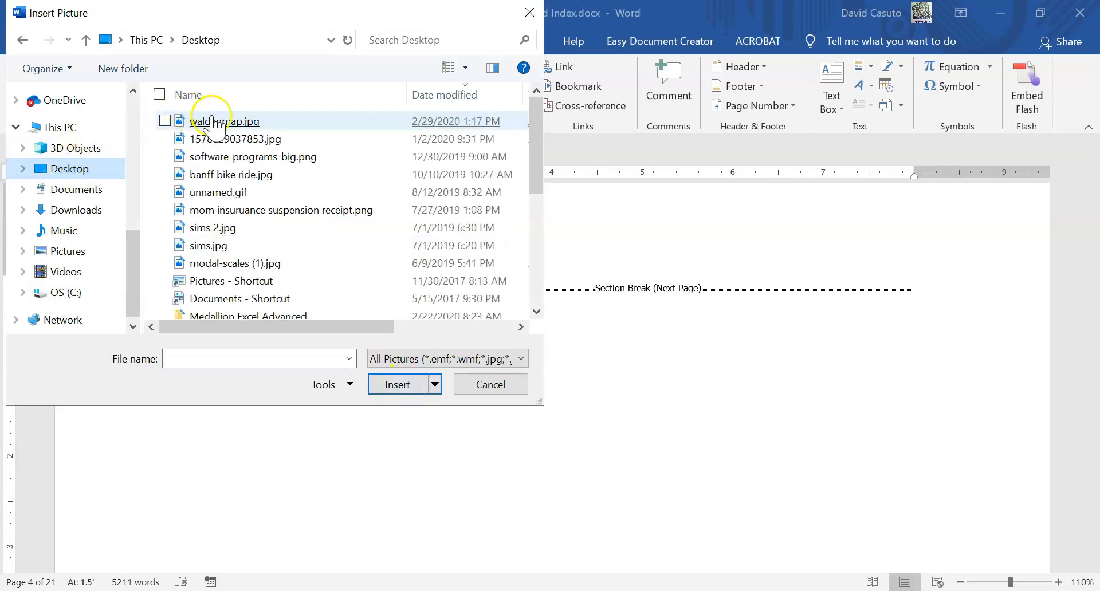
double_click(215, 117)
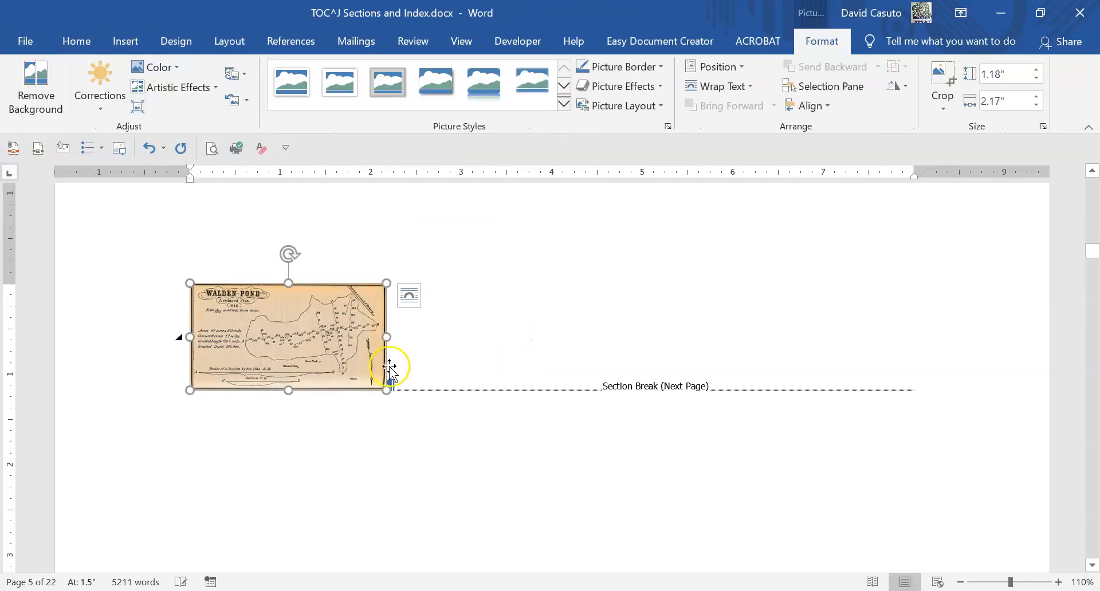
left_click_drag(387, 391, 976, 576)
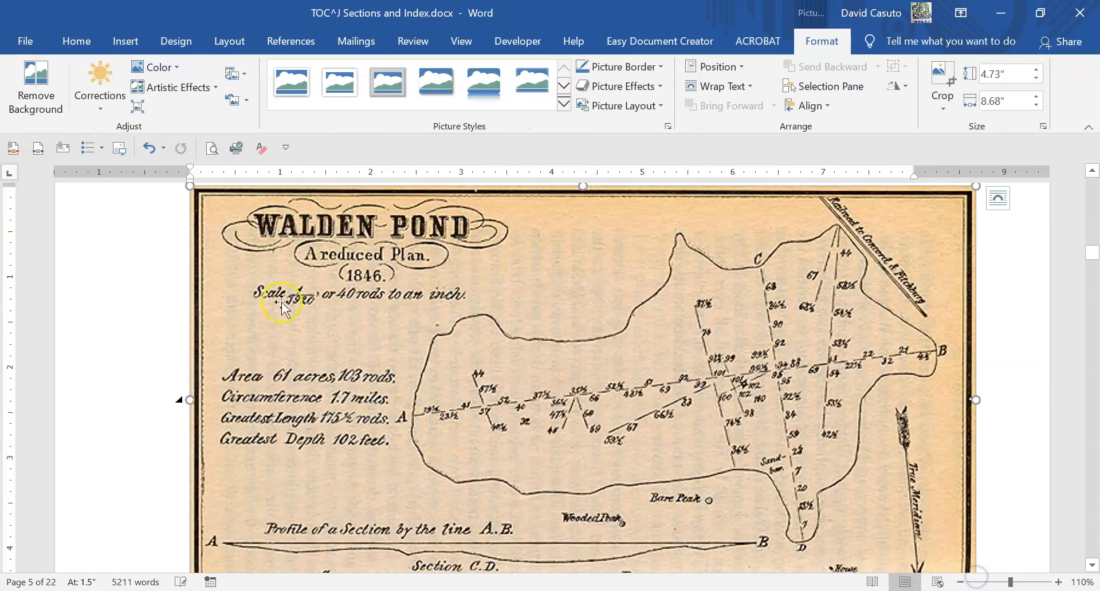
Step: Examine the page layout around the map, from the Where I lived page back to the blank landscape page
scroll(256, 336, "up", 4)
scroll(284, 354, "down", 8)
scroll(312, 340, "down", 10)
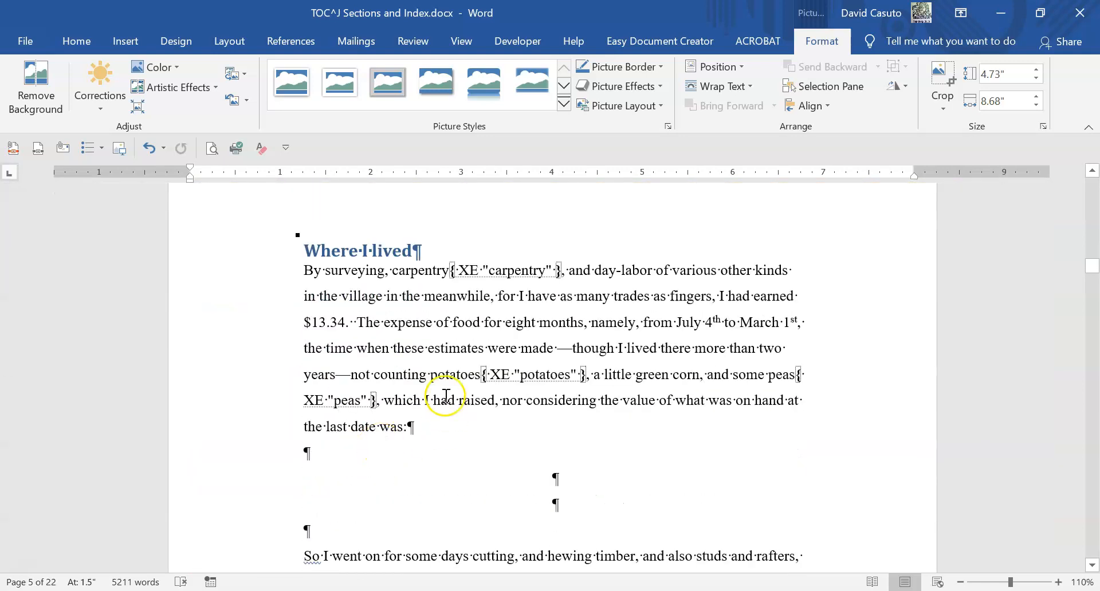
scroll(411, 361, "up", 3)
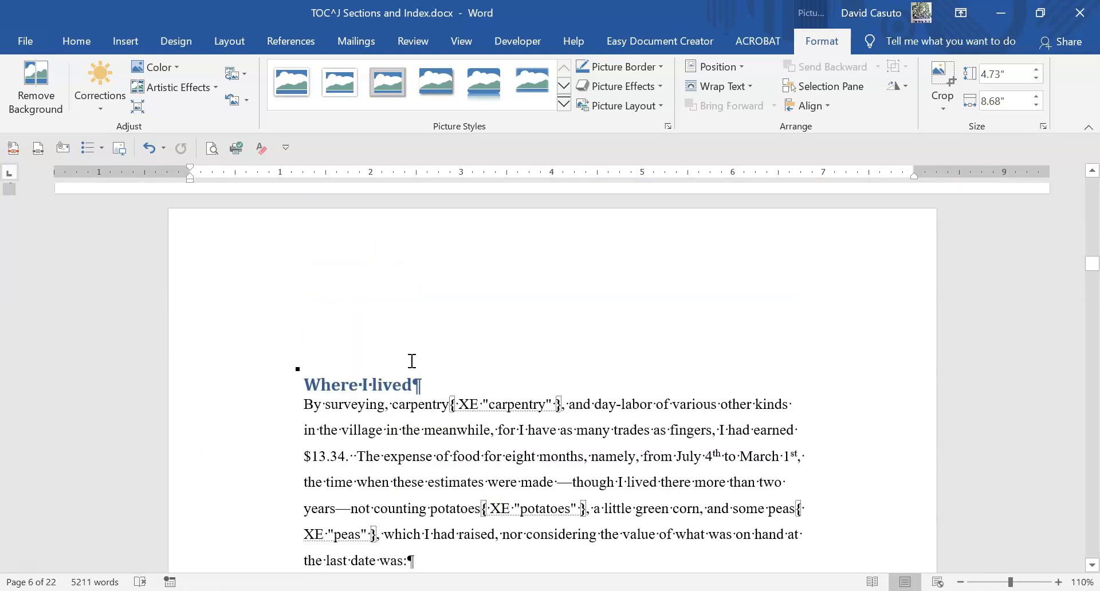
scroll(411, 361, "up", 5)
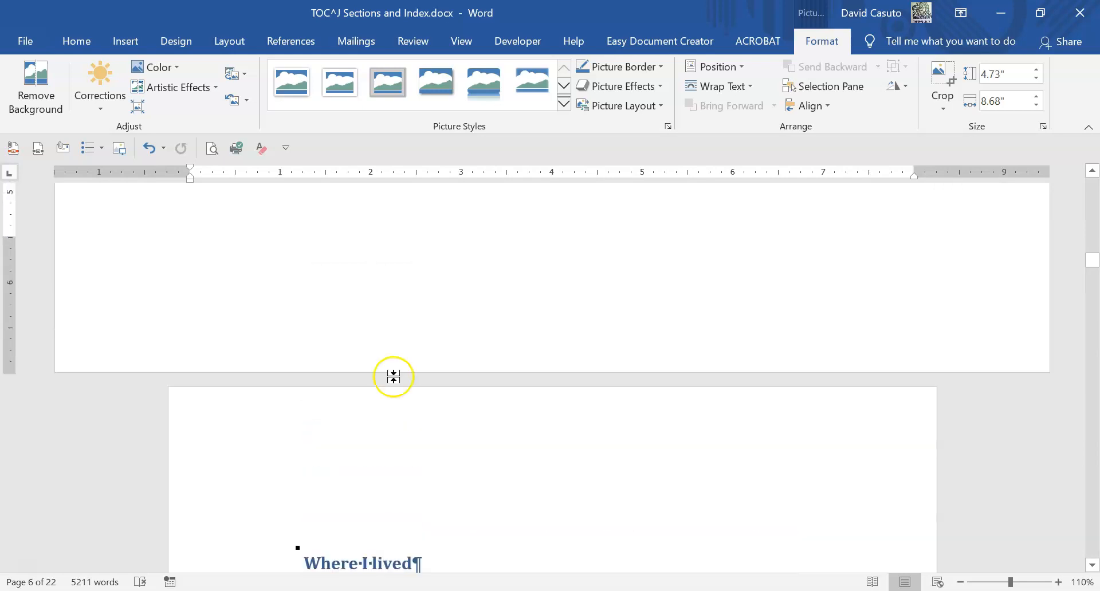
left_click(382, 388)
scroll(382, 387, "up", 15)
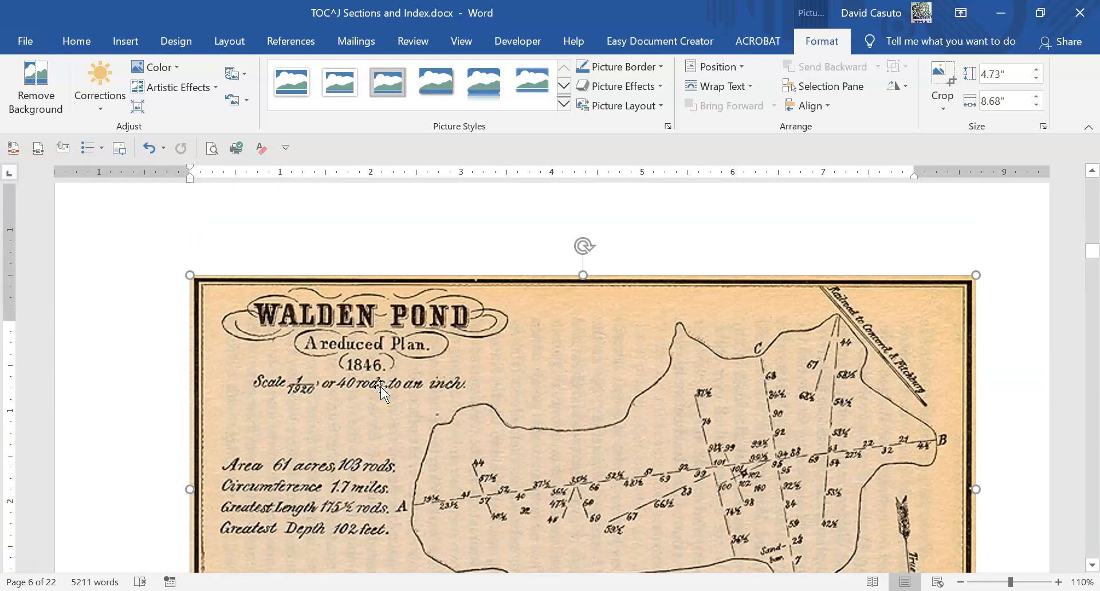
scroll(306, 374, "up", 12)
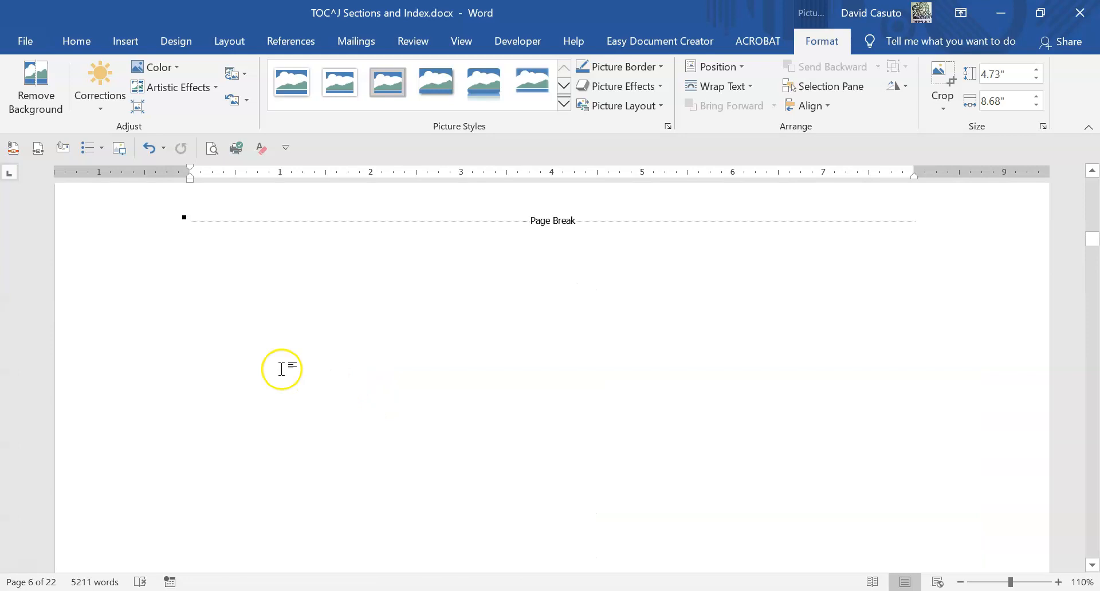
Step: Delete the page break on the blank landscape page so the map moves up directly after the Chronology section
scroll(278, 377, "down", 7)
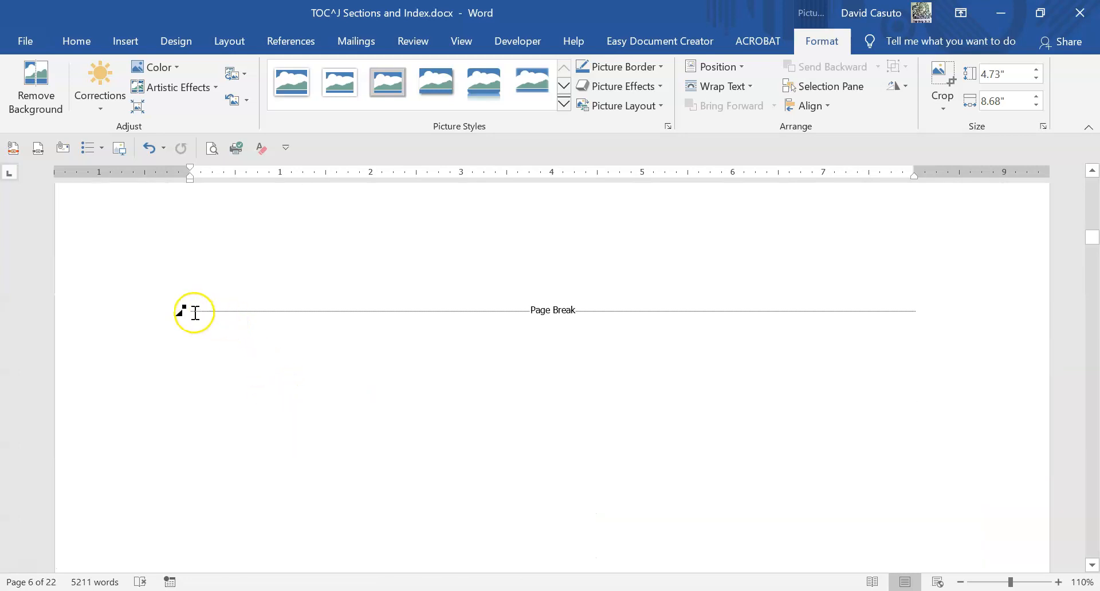
left_click(195, 311)
key("Delete")
scroll(453, 344, "up", 9)
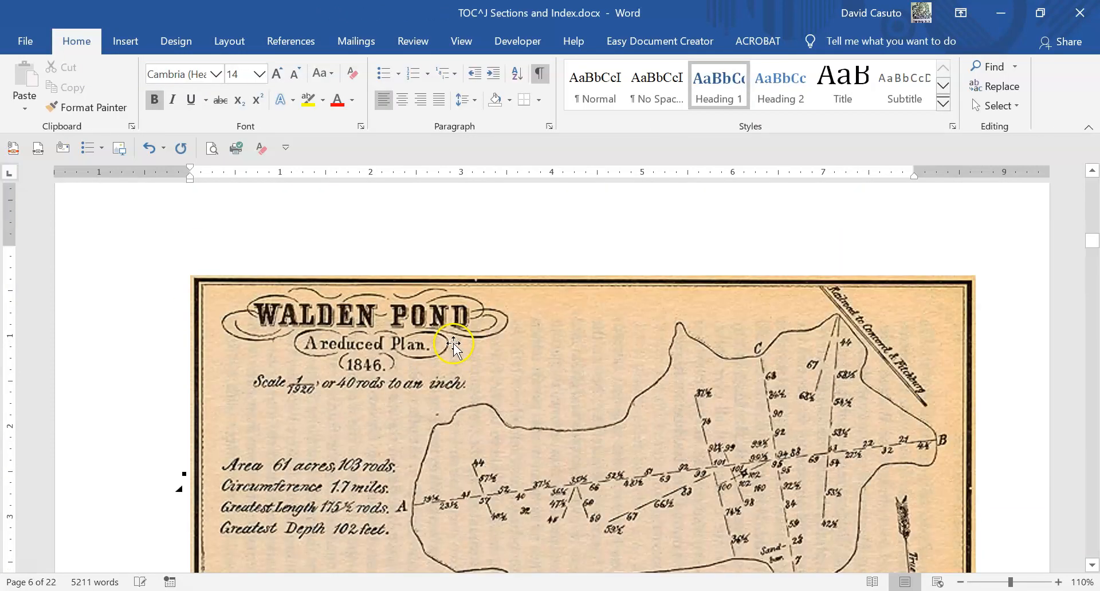
scroll(455, 344, "up", 4)
scroll(455, 344, "down", 8)
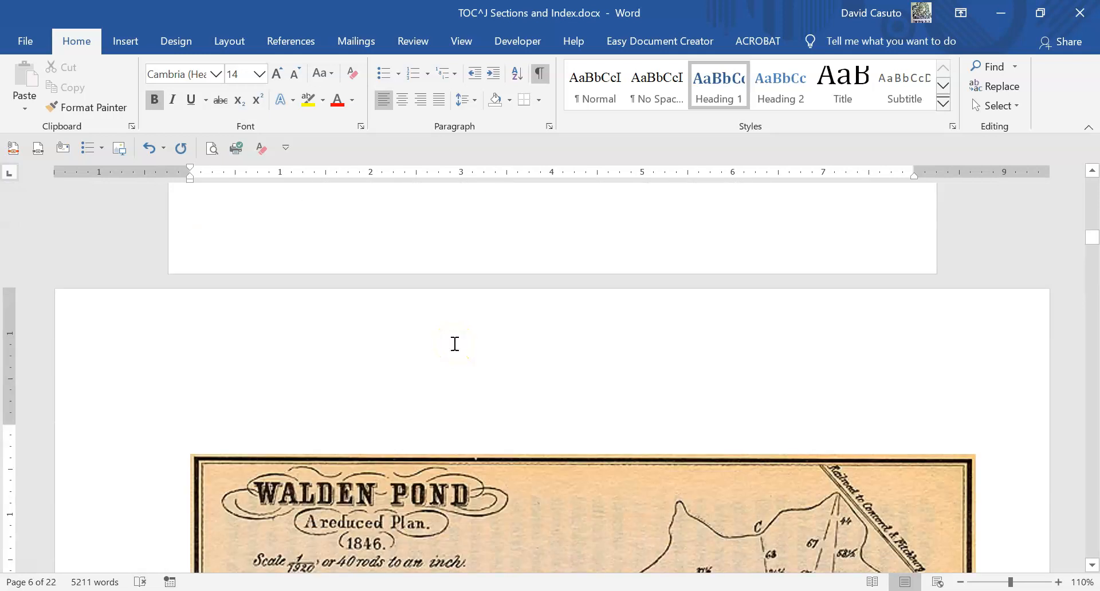
scroll(454, 344, "up", 4)
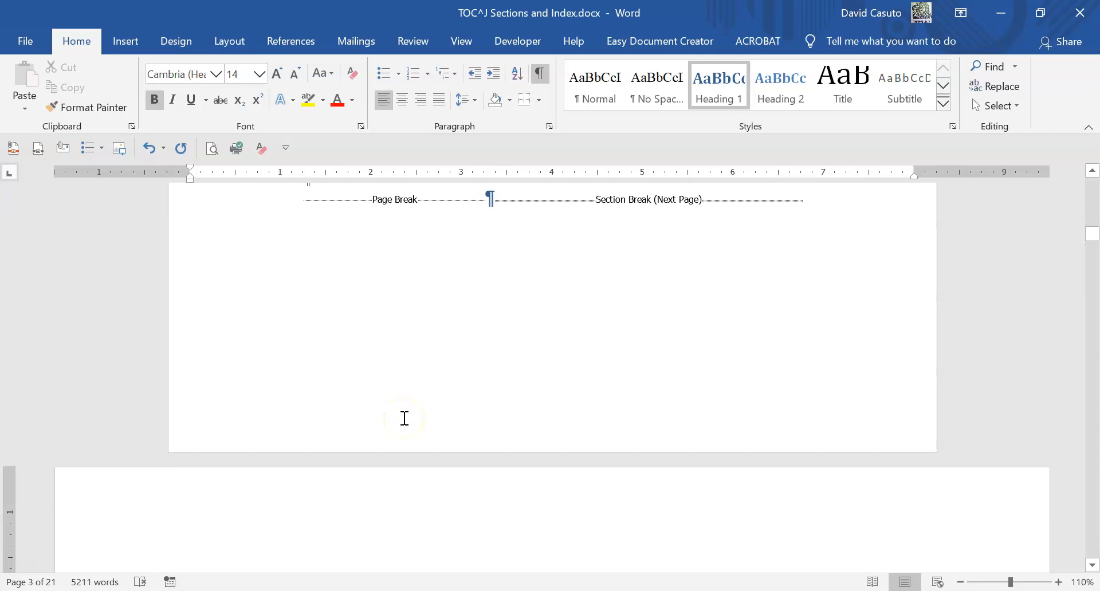
Step: Enter "Chapter 1" in the Section 1 footer and add a page number at the centre tab stop
double_click(297, 401)
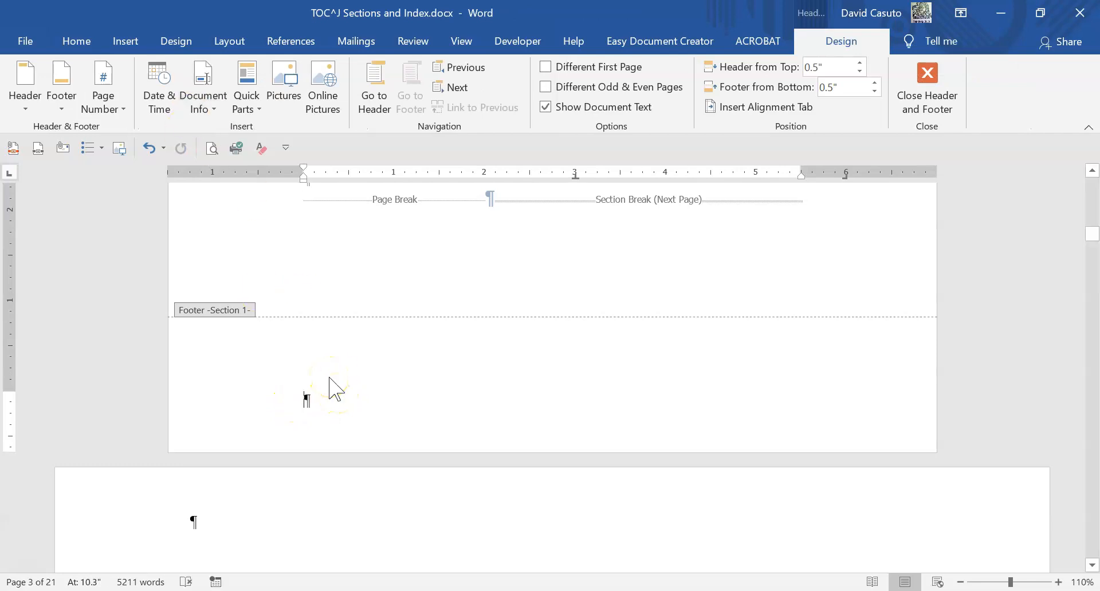
type("Chapter 1")
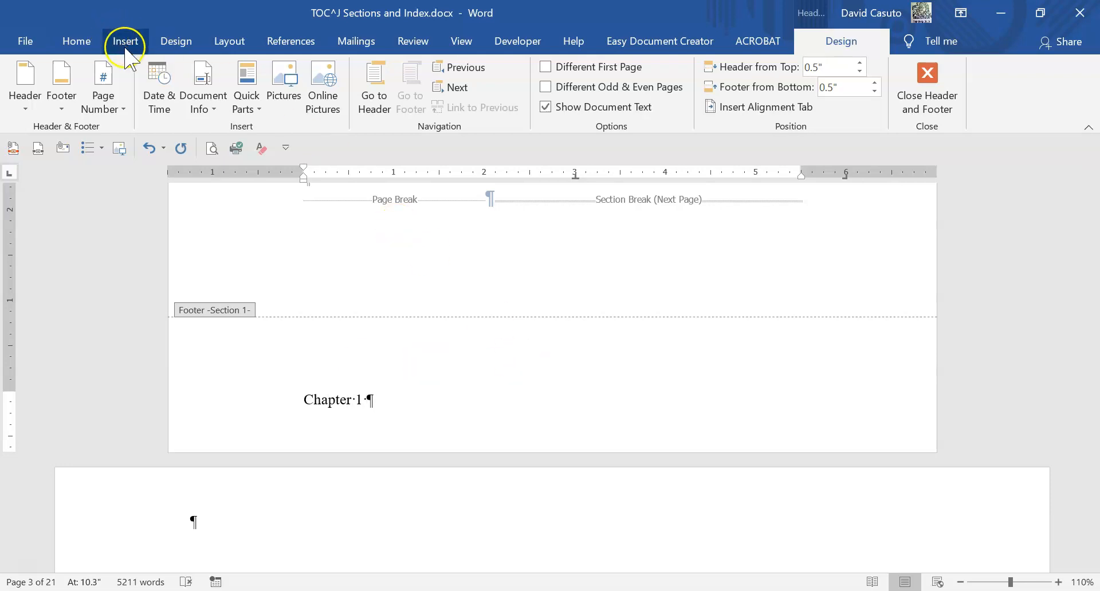
left_click(121, 104)
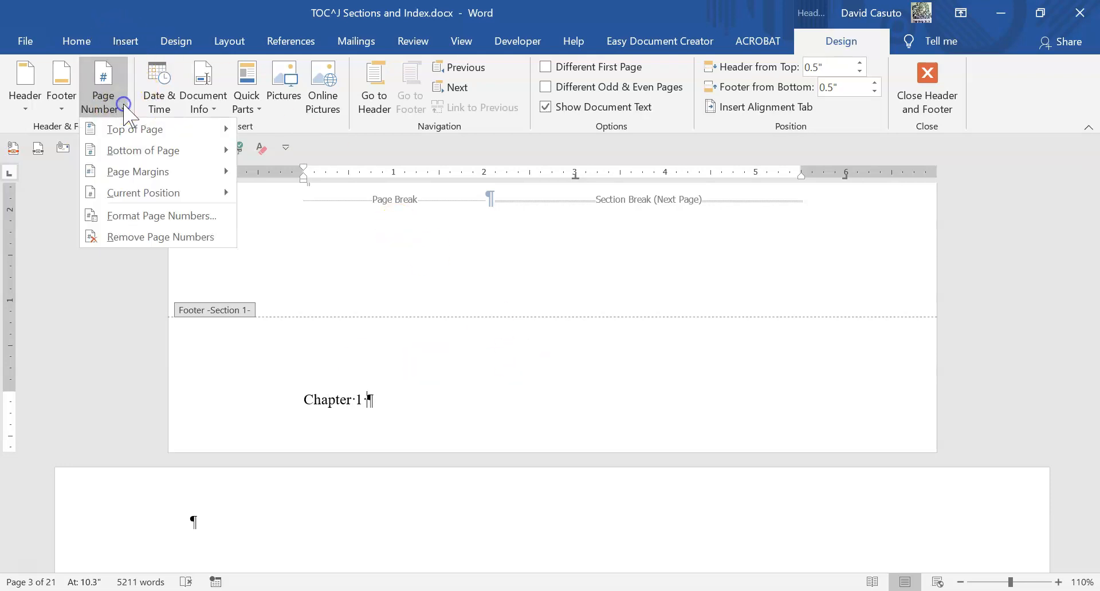
mouse_move(146, 193)
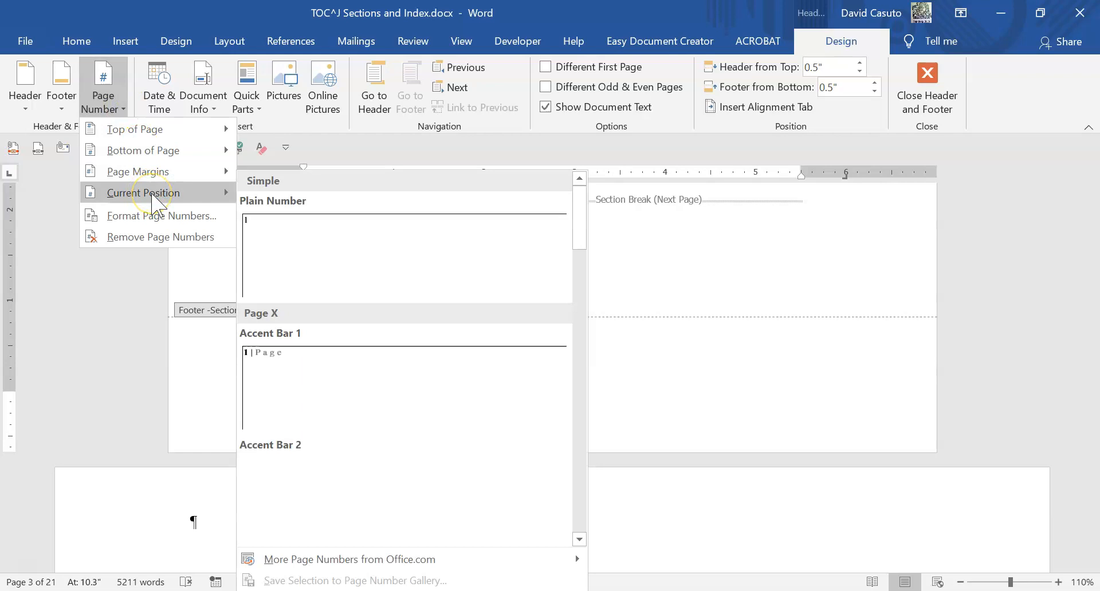
left_click(314, 296)
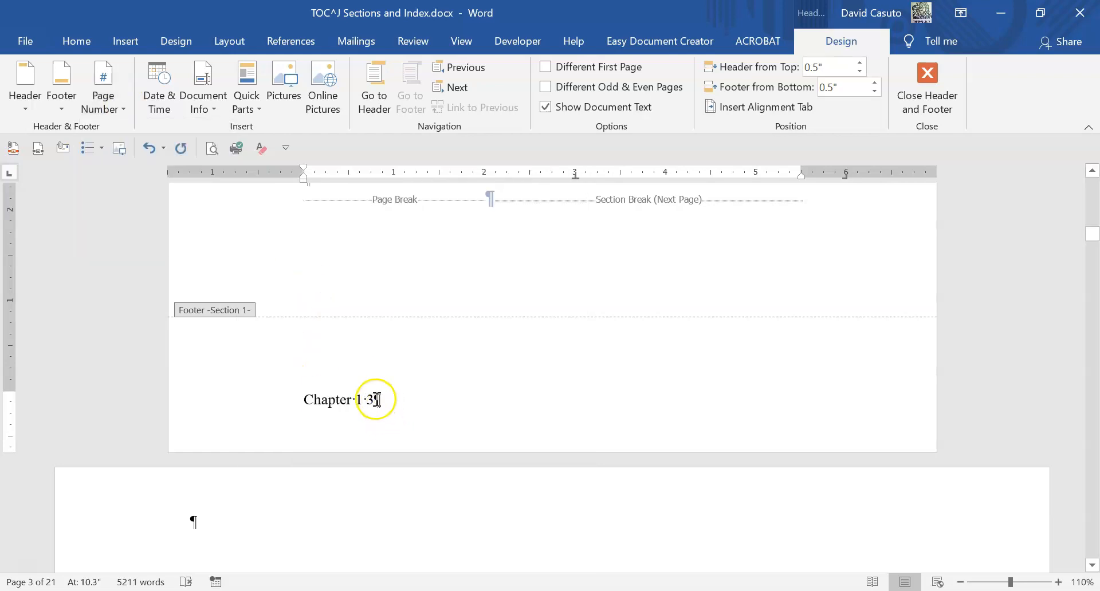
key("Tab")
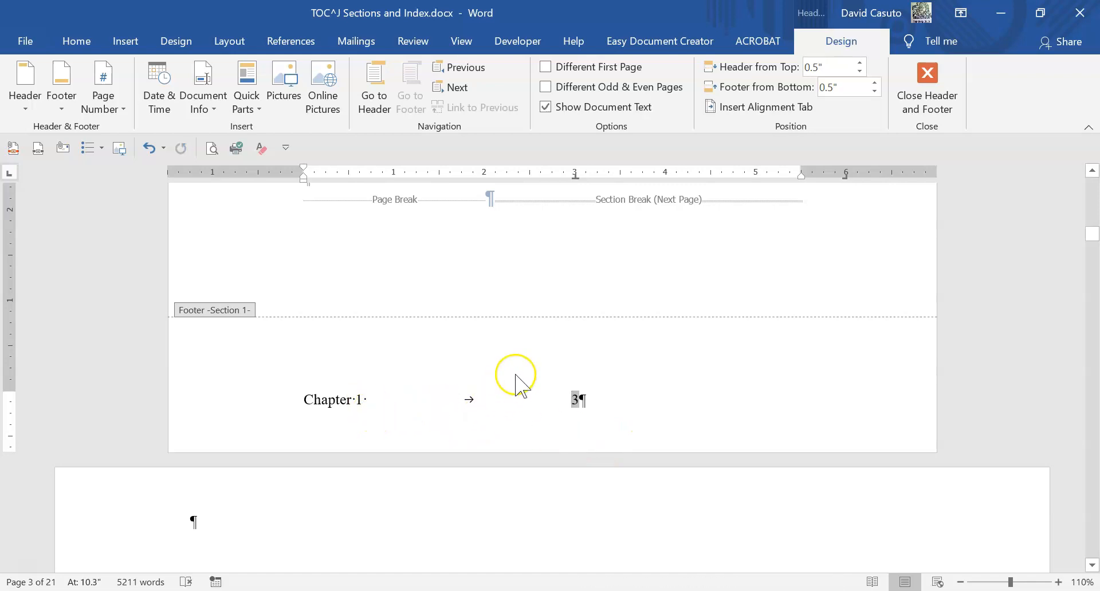
Step: Check the footers across the Chronology and map pages, and turn off Link to Previous for the Section 2 footer
scroll(516, 375, "up", 10)
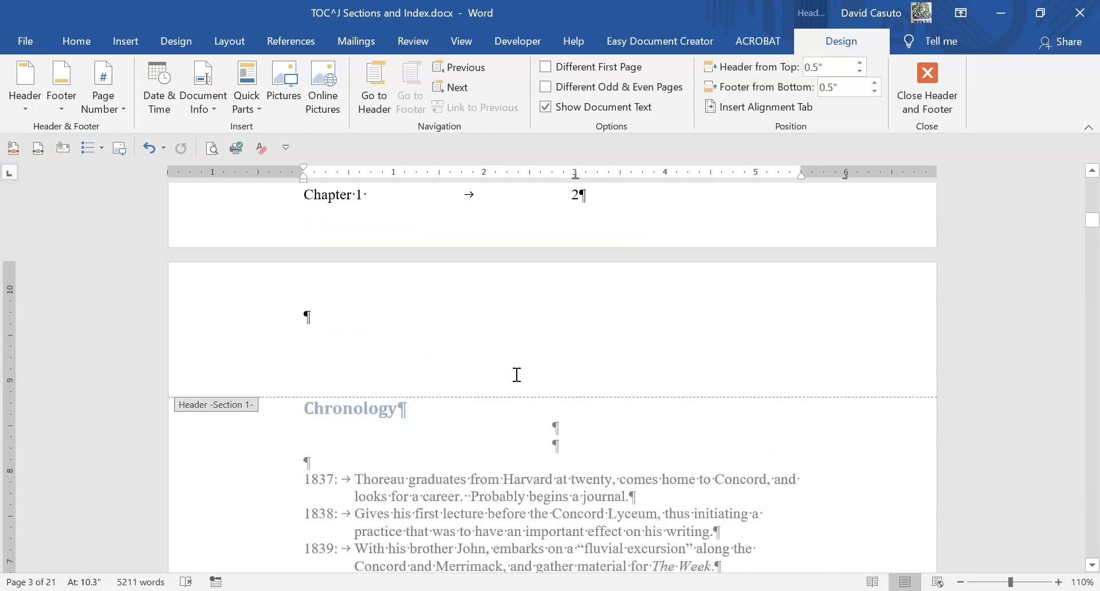
scroll(517, 374, "up", 3)
scroll(521, 373, "down", 12)
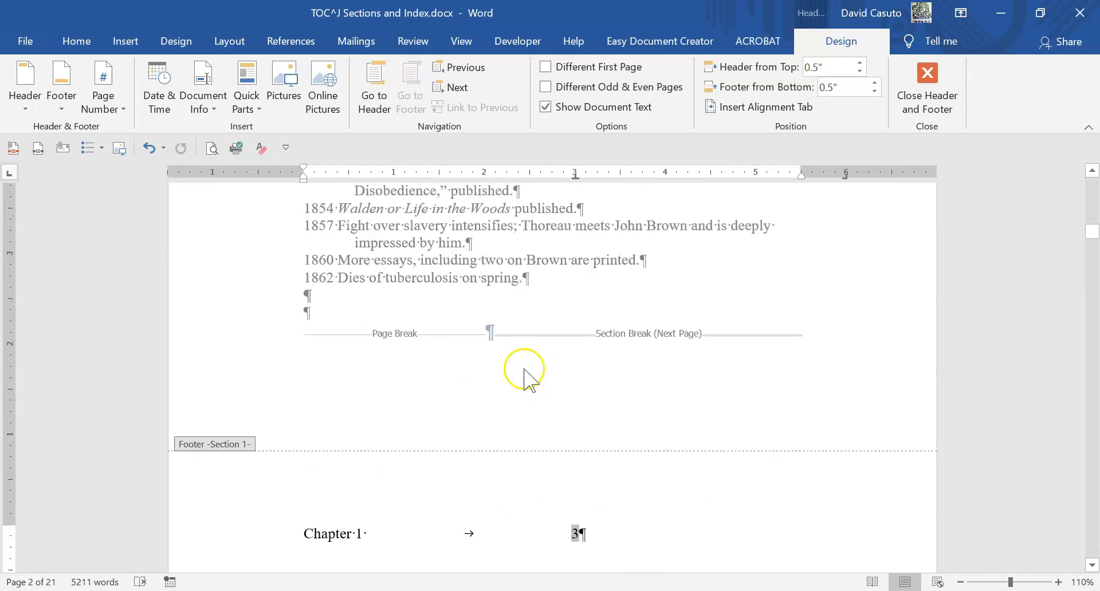
scroll(521, 376, "down", 15)
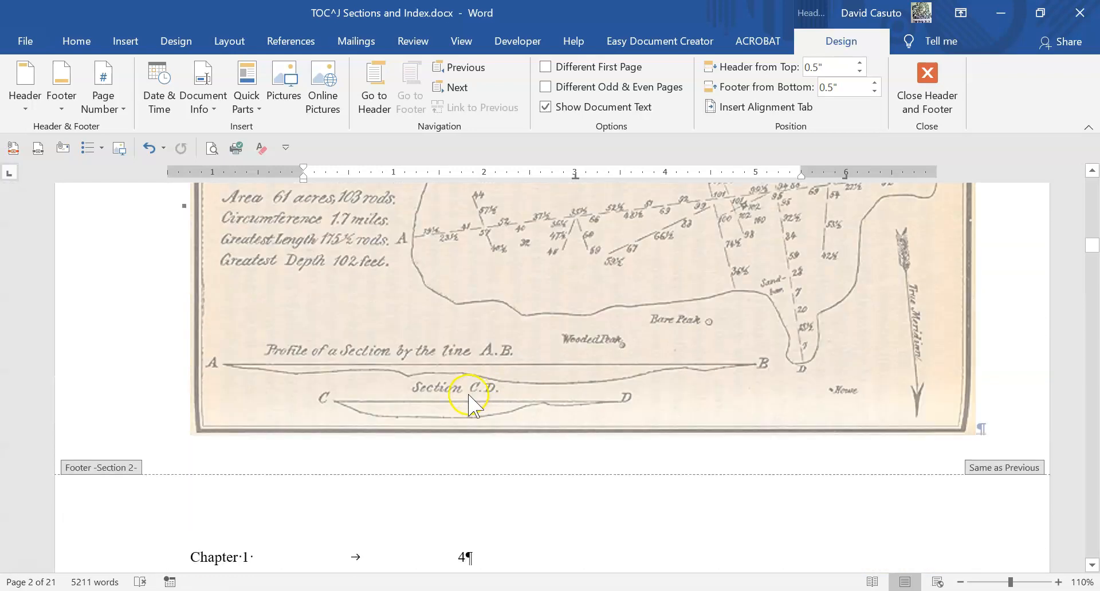
scroll(473, 405, "down", 3)
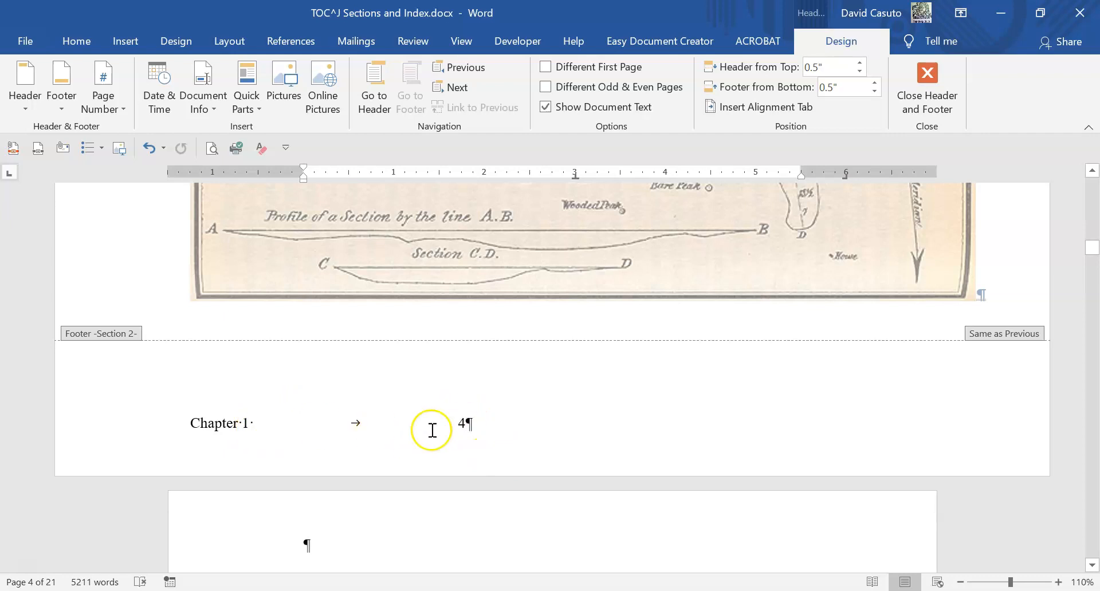
left_click(248, 427)
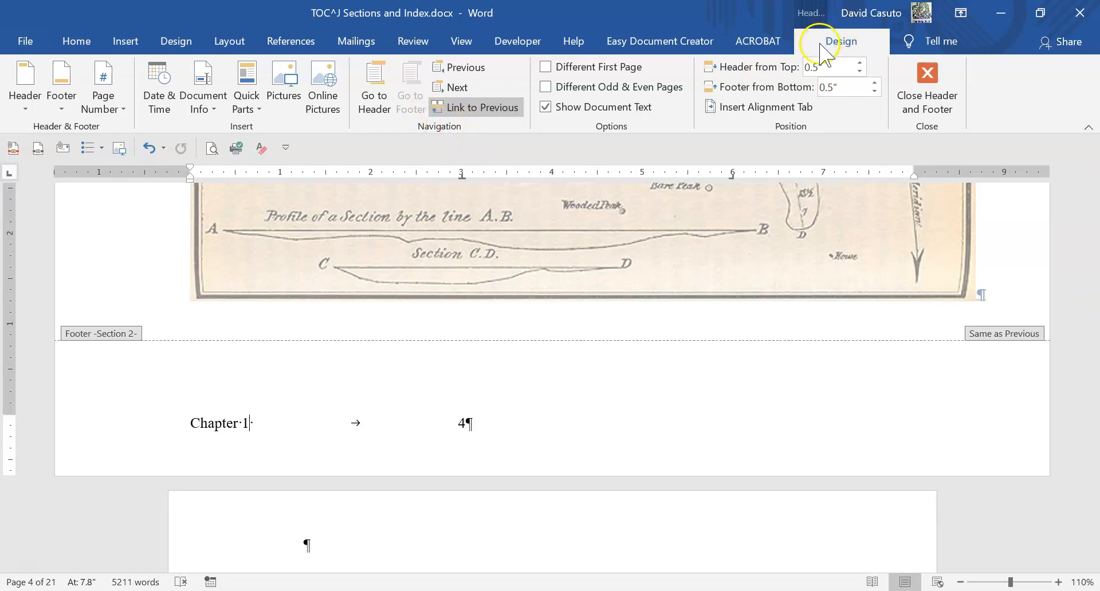
left_click(462, 109)
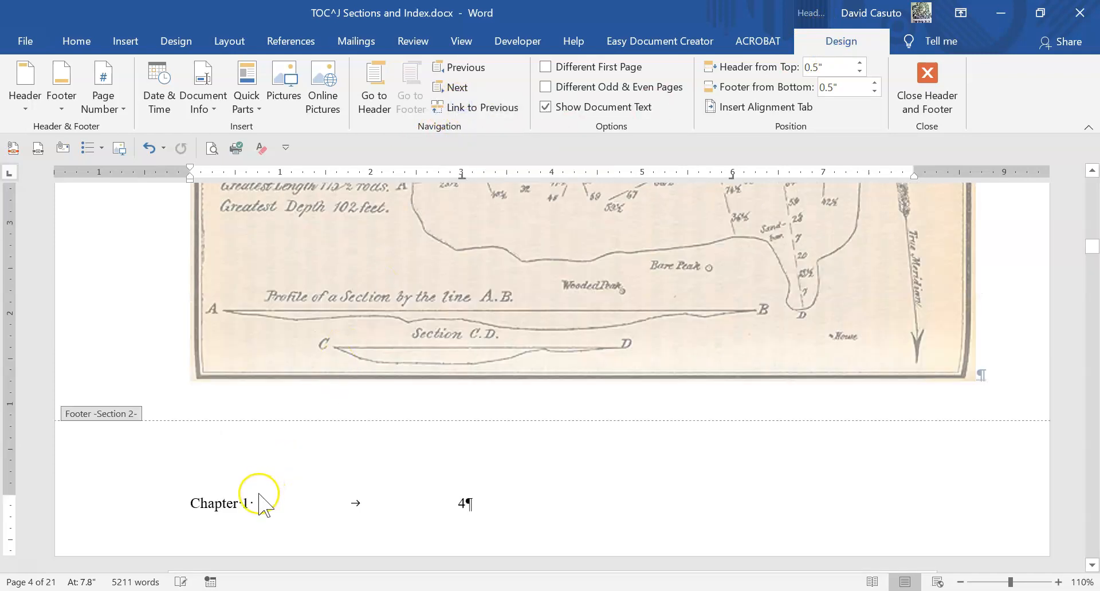
Step: Change the Section 2 footer text to "Chapter 2" and remove its page number
left_click(283, 495)
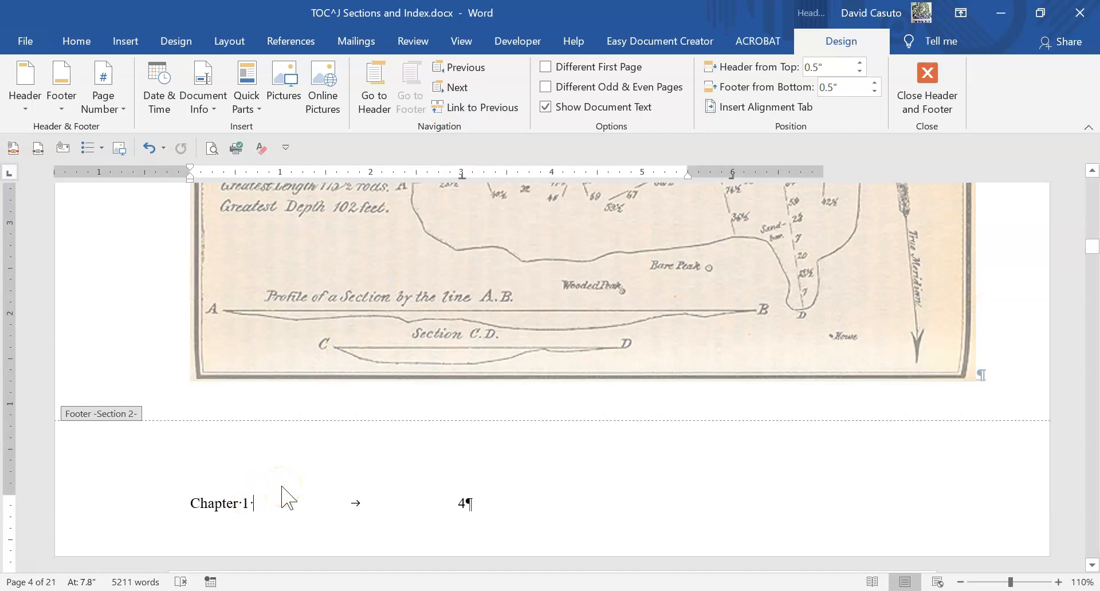
key("BackSpace")
type("2")
left_click(468, 506)
left_click(504, 490)
key("BackSpace")
key("BackSpace")
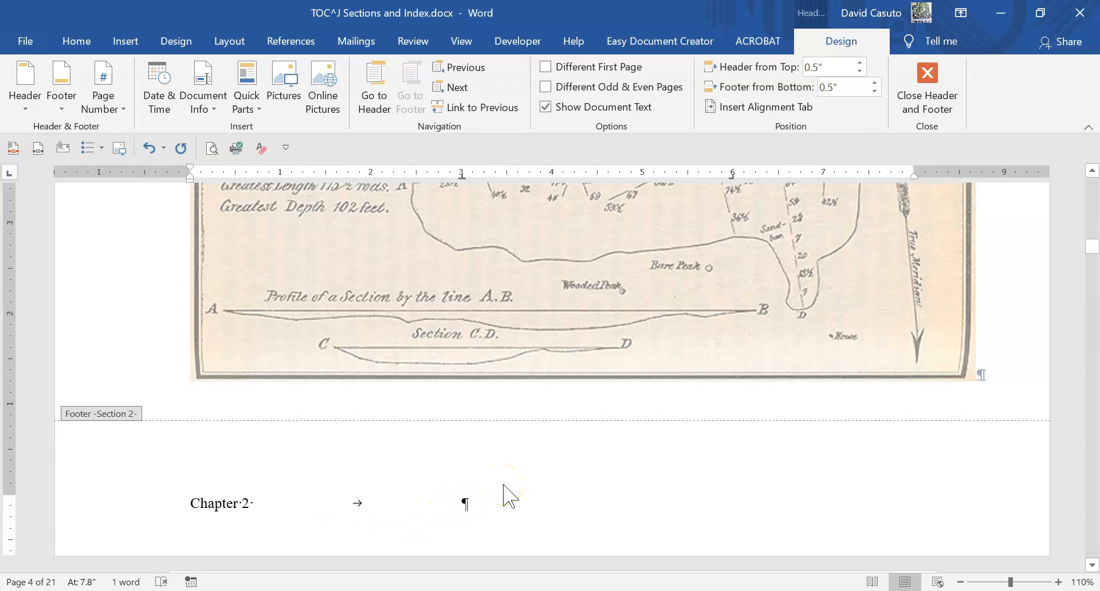
Step: Compare the Section 1 footer below the Chronology text with the Section 2 footer below the Walden Pond map
scroll(506, 408, "up", 3)
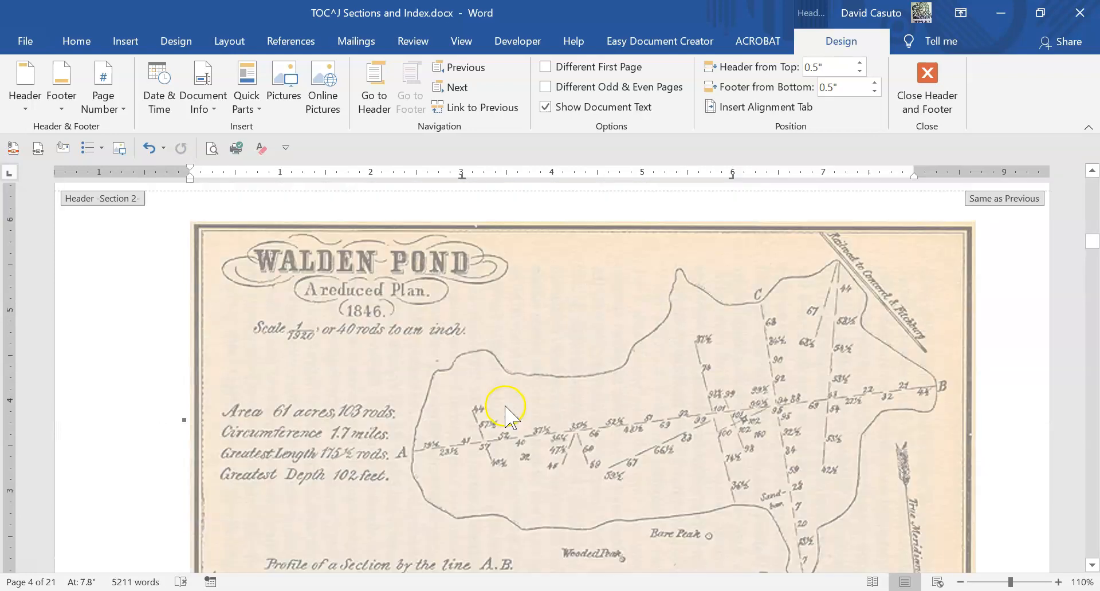
scroll(505, 407, "up", 5)
left_click(352, 318)
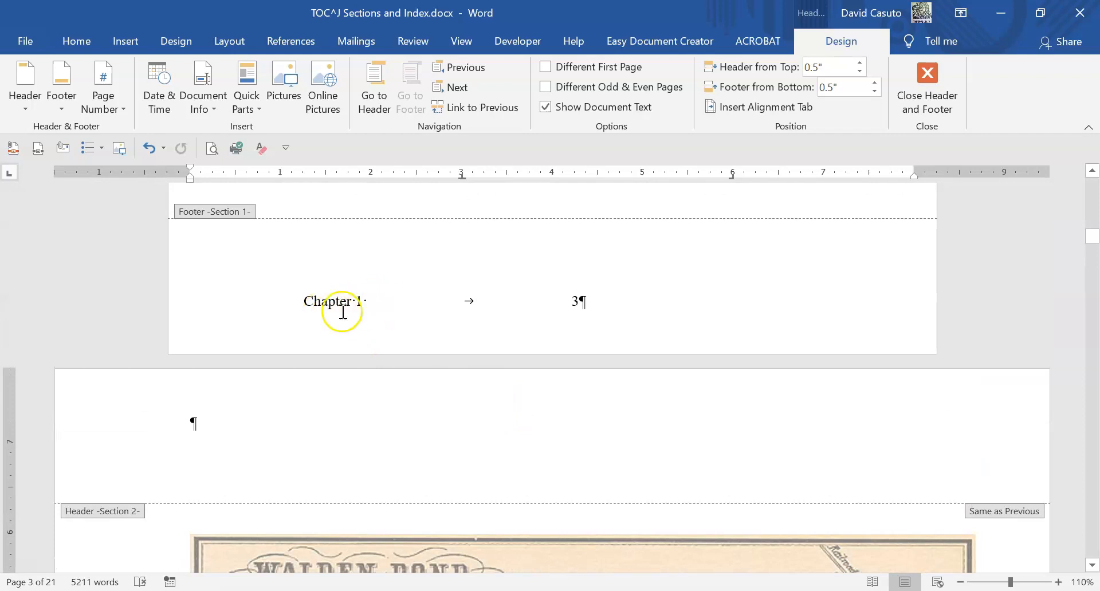
scroll(346, 356, "down", 4)
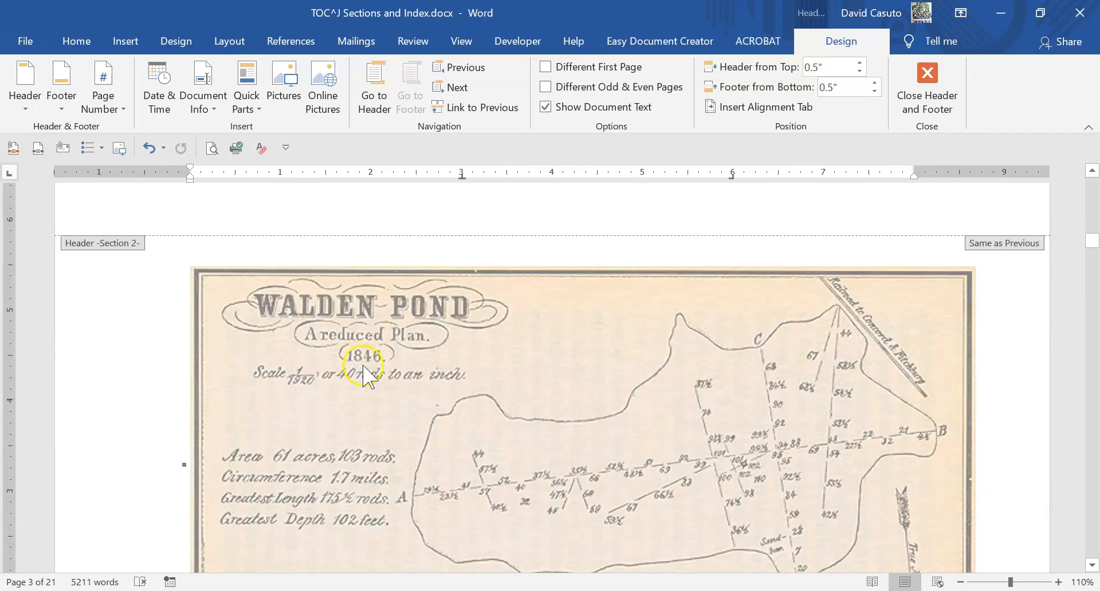
scroll(290, 526, "down", 6)
left_click(295, 525)
scroll(474, 373, "up", 5)
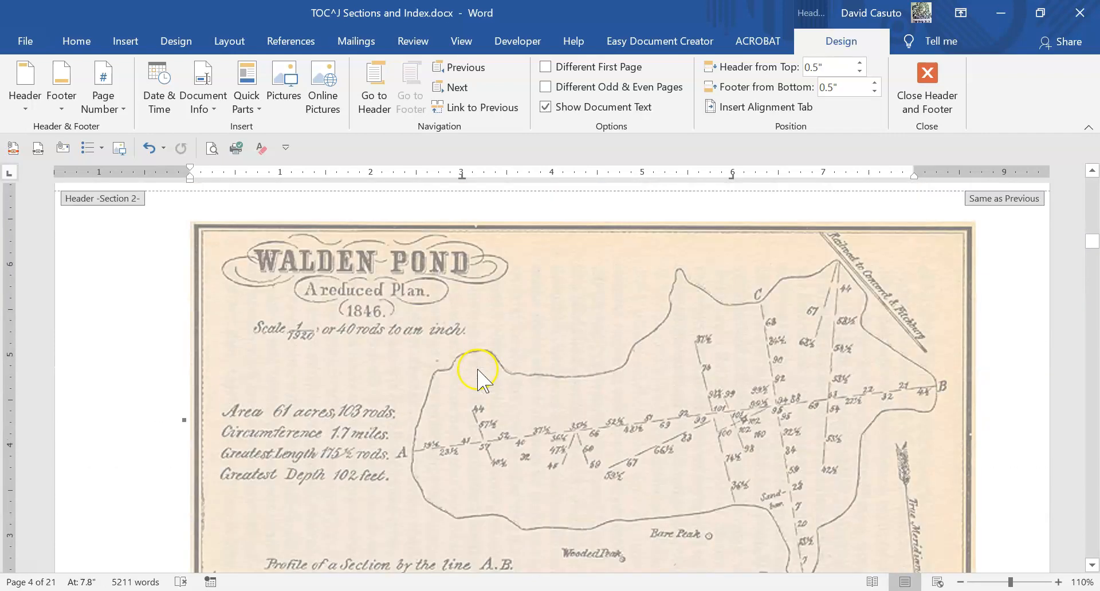
scroll(479, 378, "up", 5)
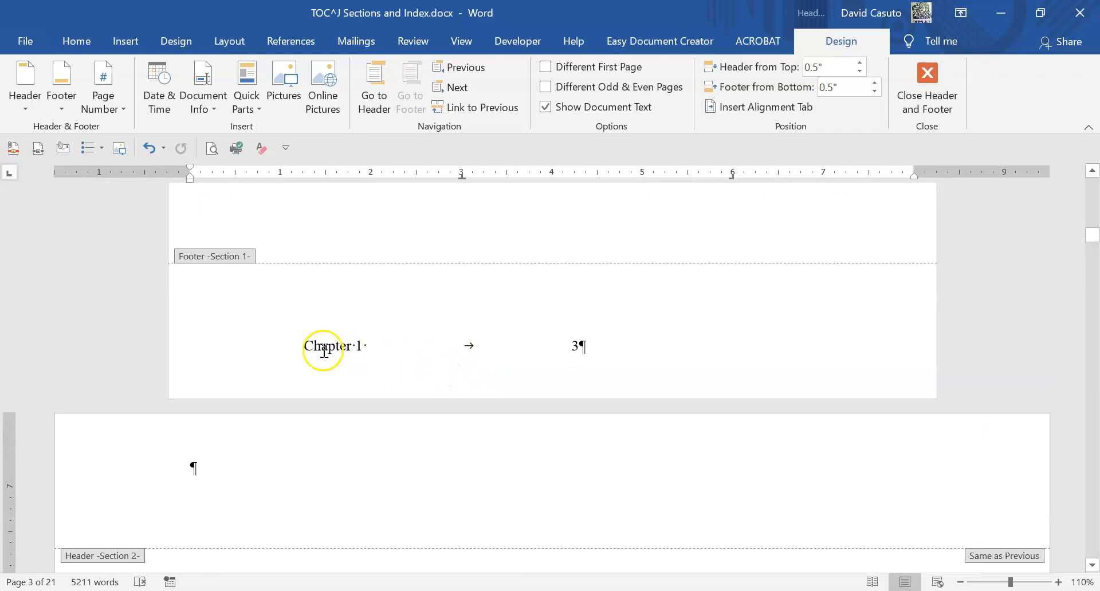
scroll(243, 401, "down", 2)
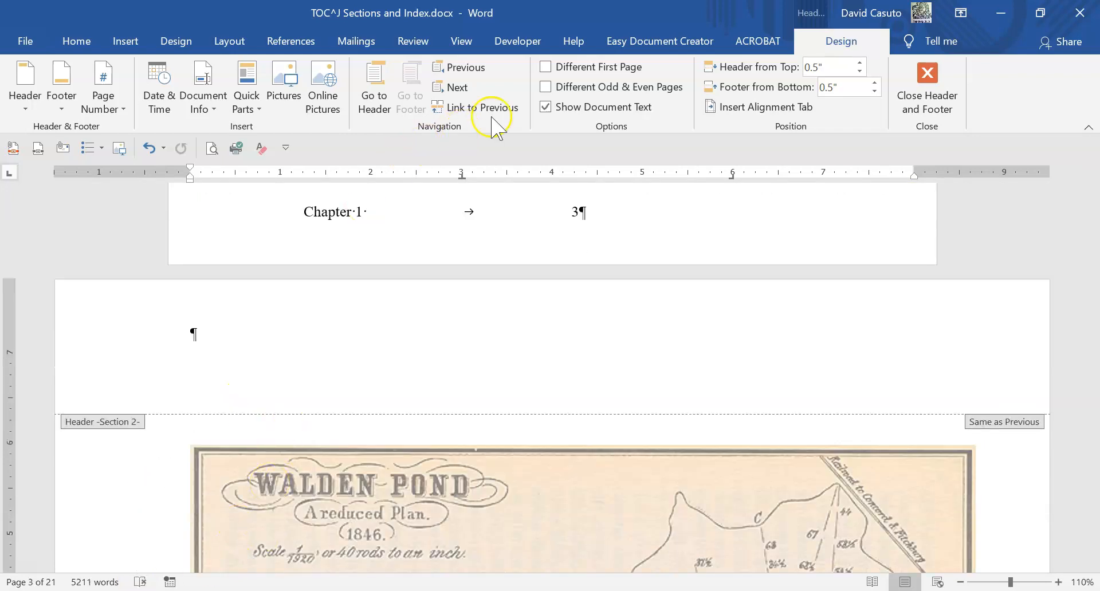